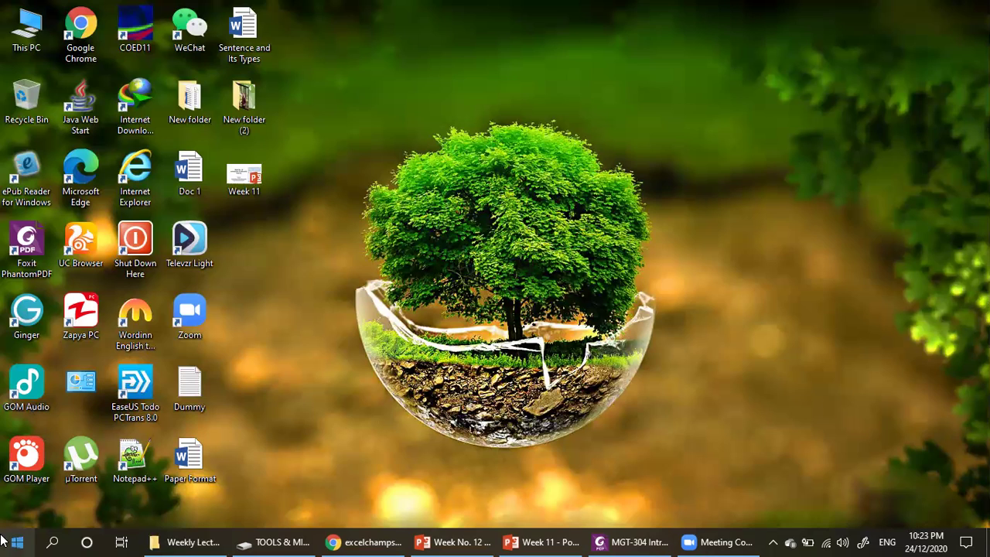
Refresh the desktop and open Doc 1 in Word
right_click(419, 242)
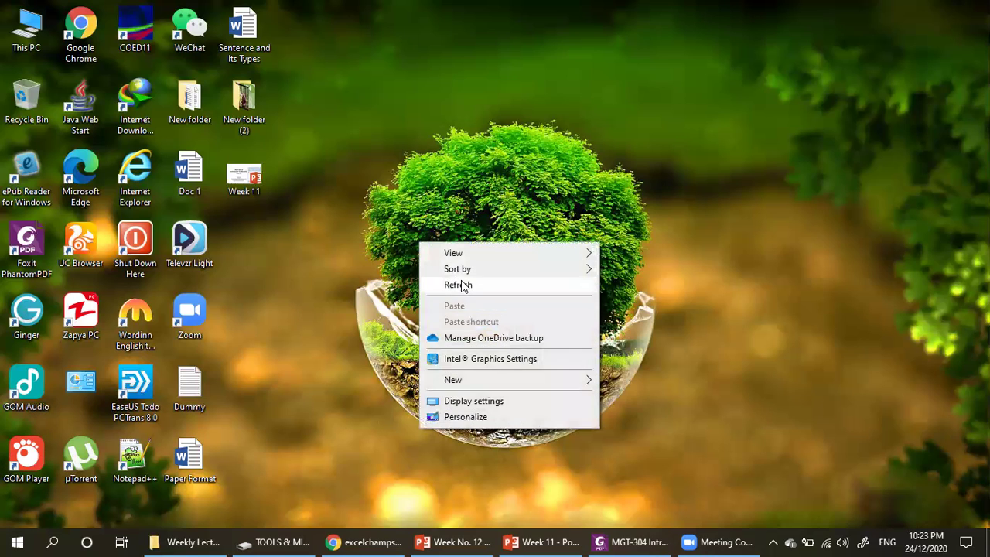
left_click(464, 283)
mouse_move(194, 179)
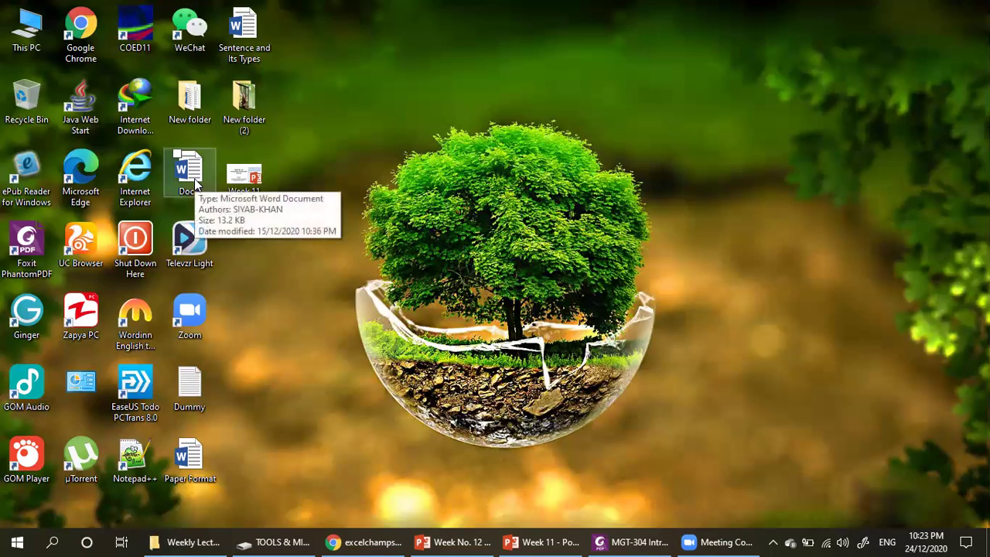
double_click(194, 180)
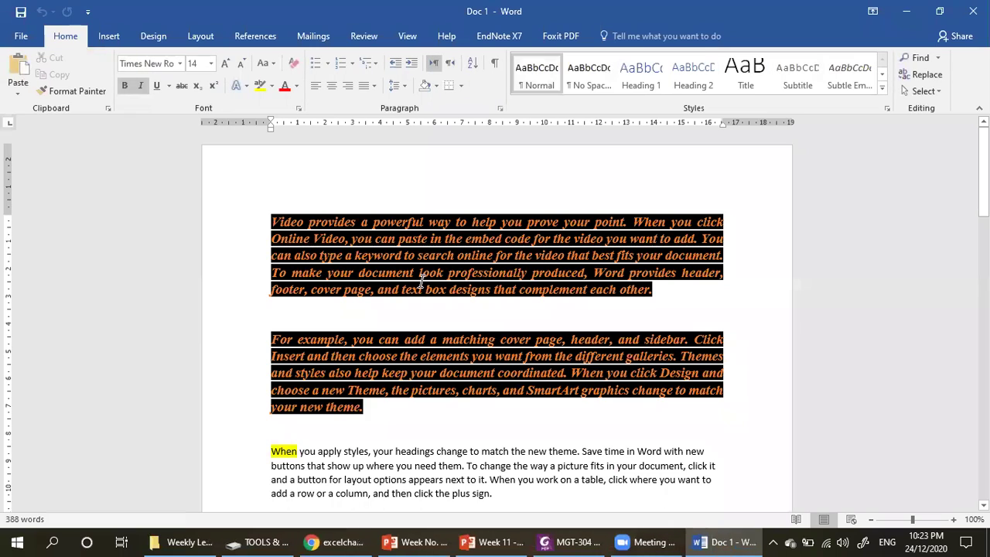
Look through Doc 1's orange-shaded paragraphs and save the document
scroll(423, 281, "down", 6)
scroll(423, 282, "down", 3)
scroll(423, 282, "down", 10)
scroll(423, 282, "down", 5)
scroll(423, 281, "down", 3)
scroll(423, 281, "up", 15)
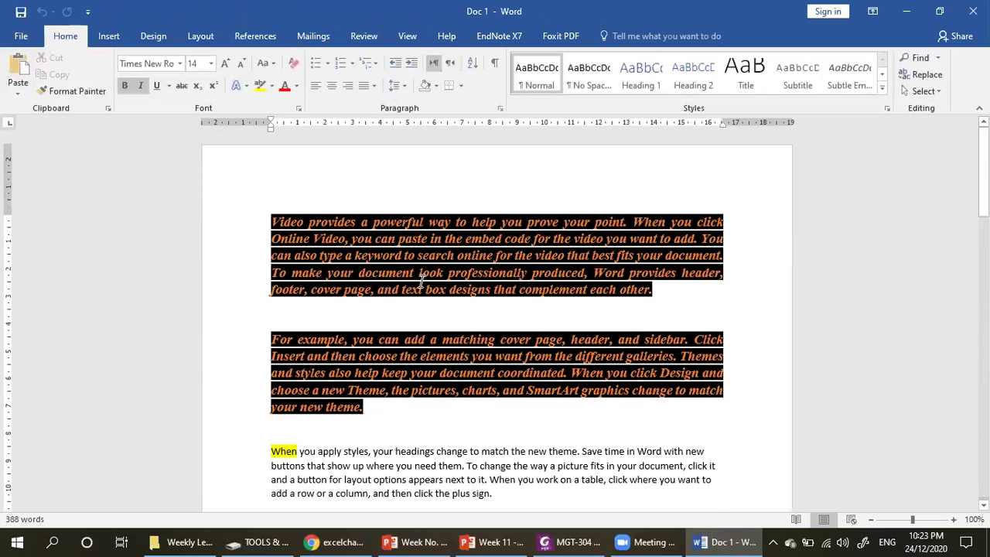
scroll(423, 282, "down", 6)
scroll(423, 281, "down", 6)
scroll(423, 281, "down", 6)
scroll(423, 282, "up", 6)
scroll(423, 281, "up", 15)
scroll(423, 282, "up", 2)
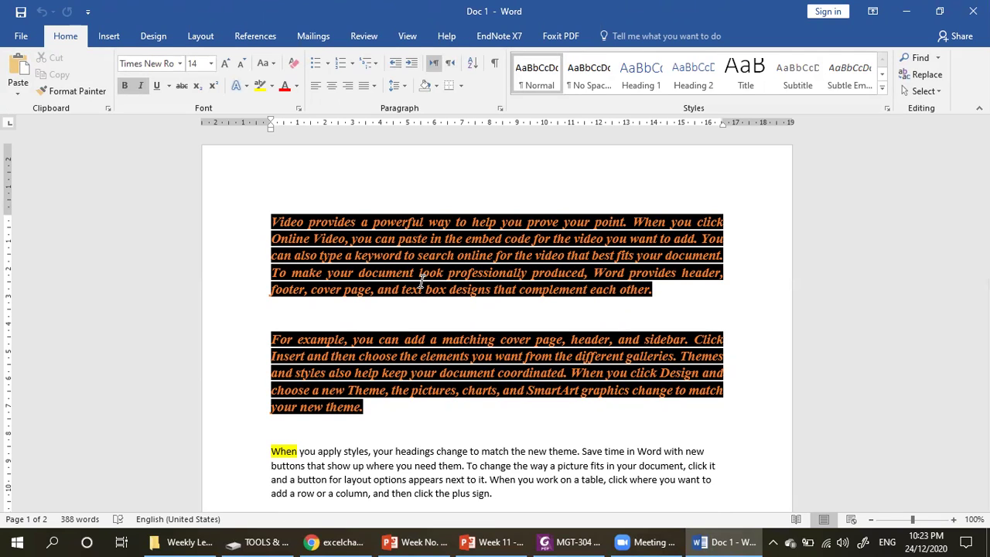
left_click(20, 35)
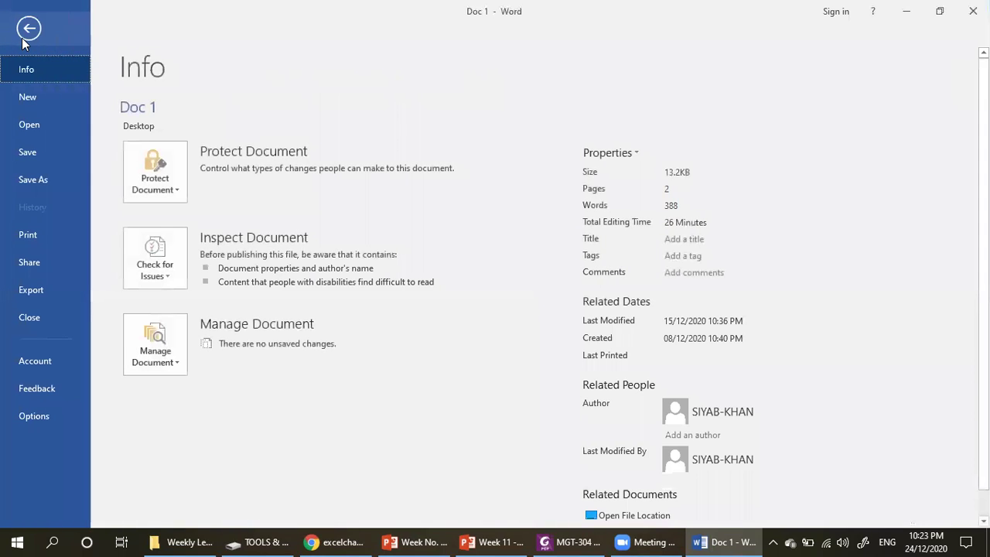
left_click(48, 153)
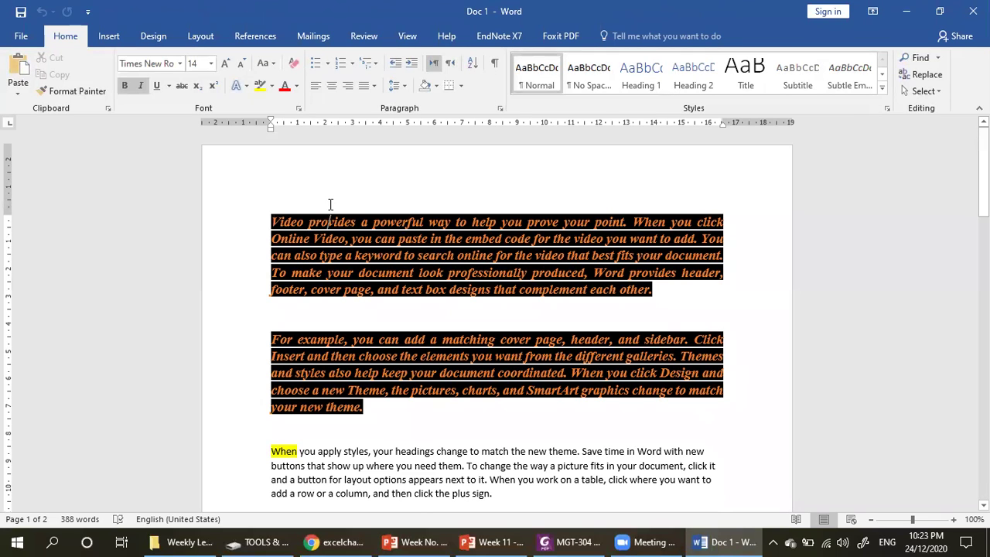
Create a new blank document and paste Doc 1's content into it
key("ctrl+n")
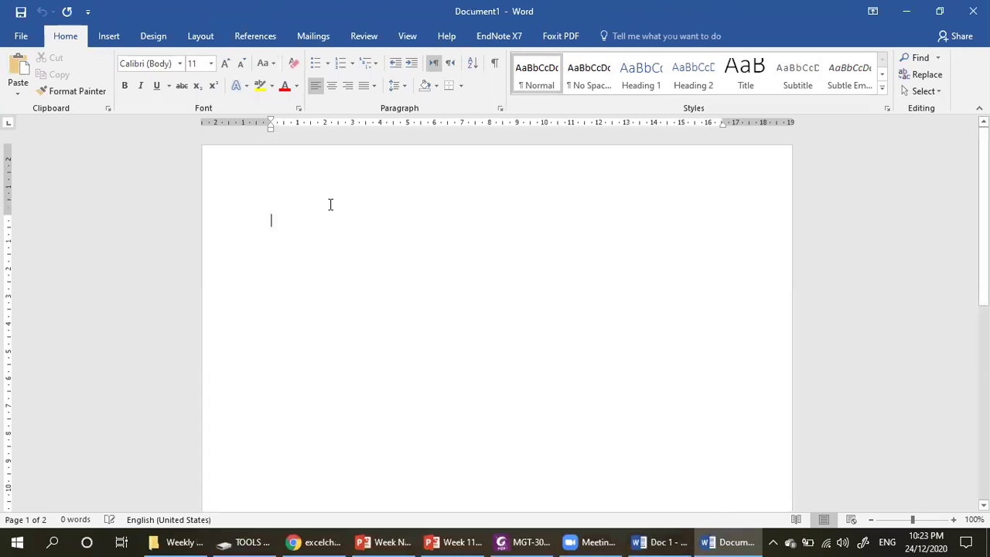
key("alt+Tab")
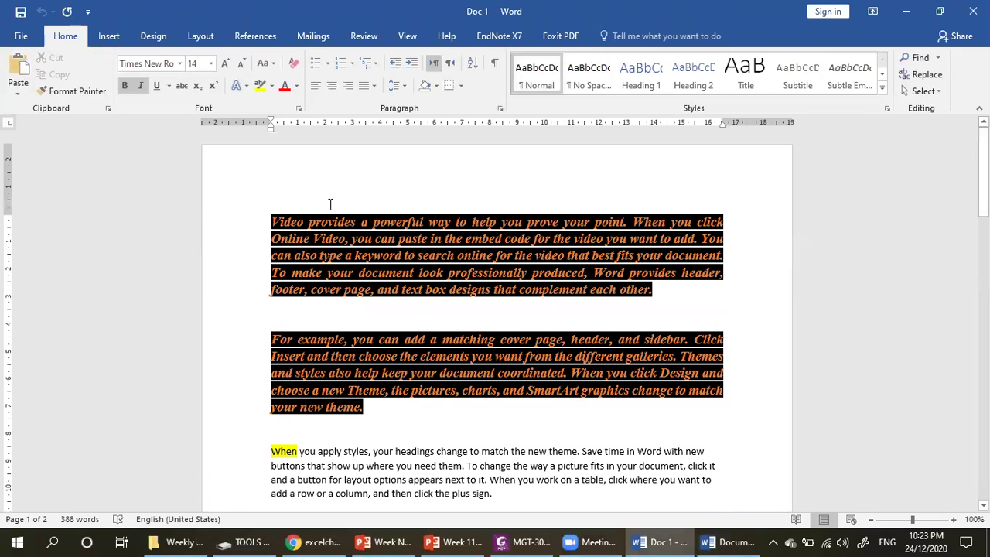
key("alt+Tab")
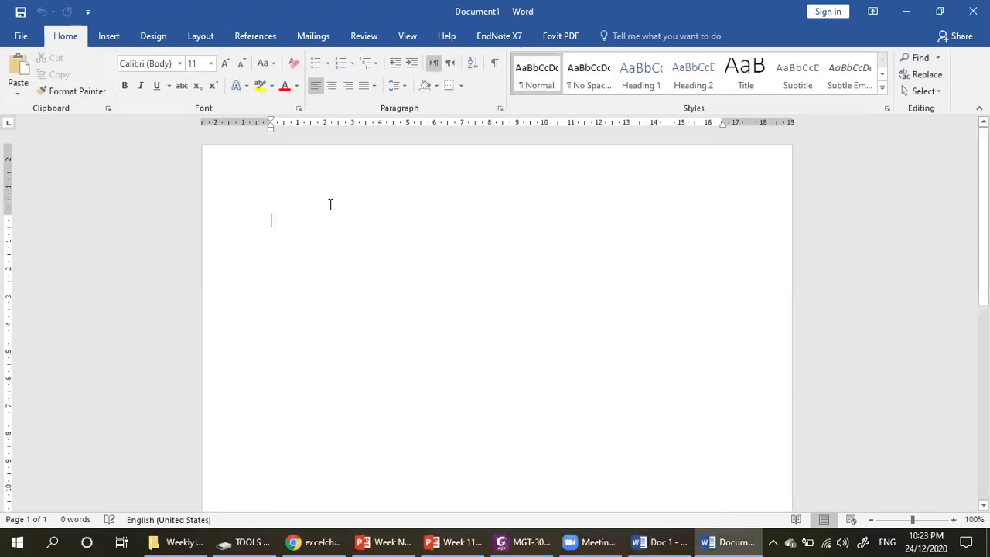
key("ctrl+v")
scroll(330, 203, "up", 10)
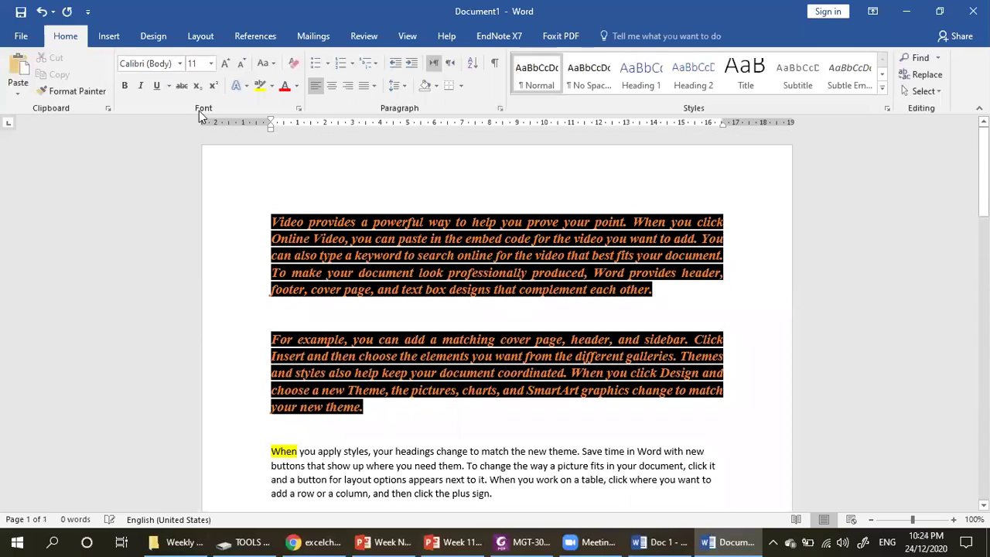
Bring up the Save As locations for the new document
left_click(21, 12)
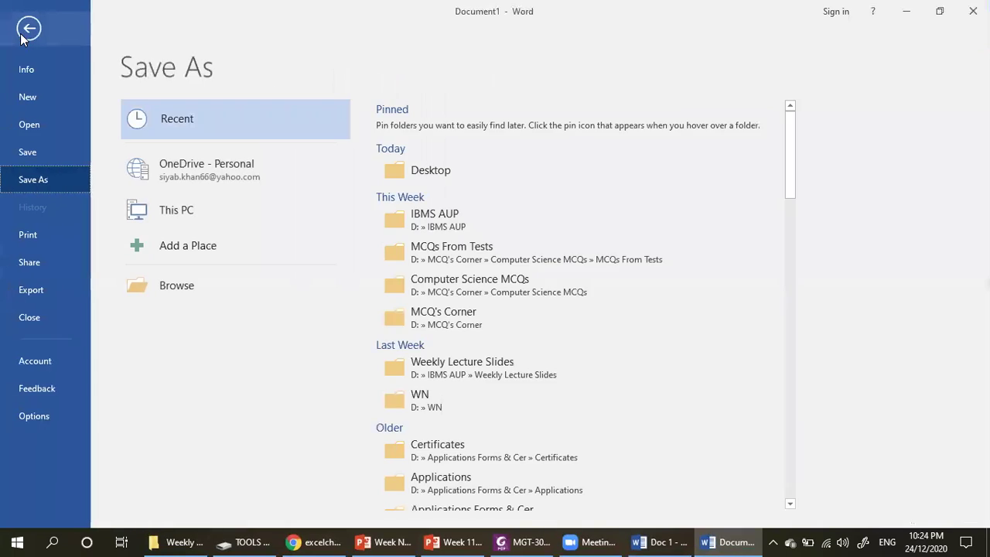
left_click(23, 35)
left_click(26, 42)
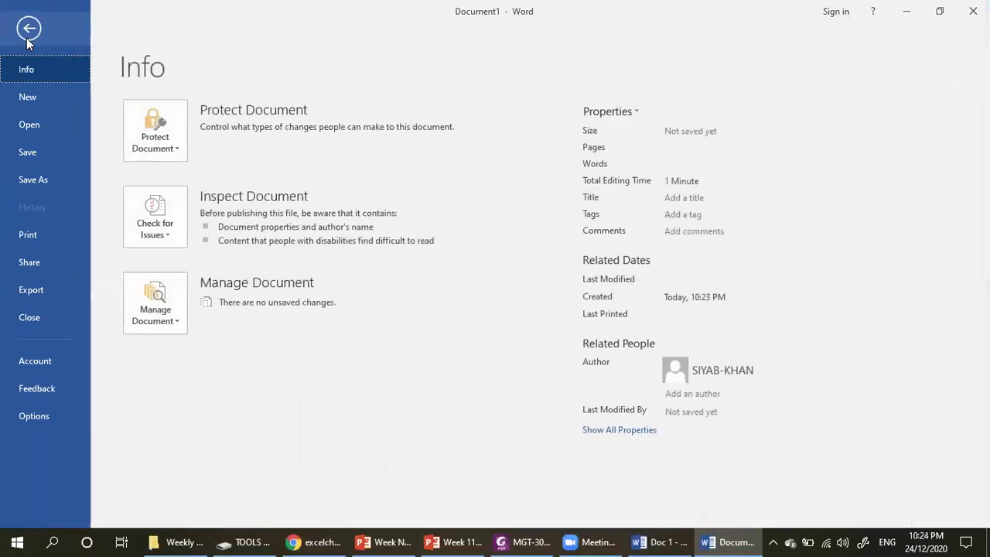
left_click(42, 153)
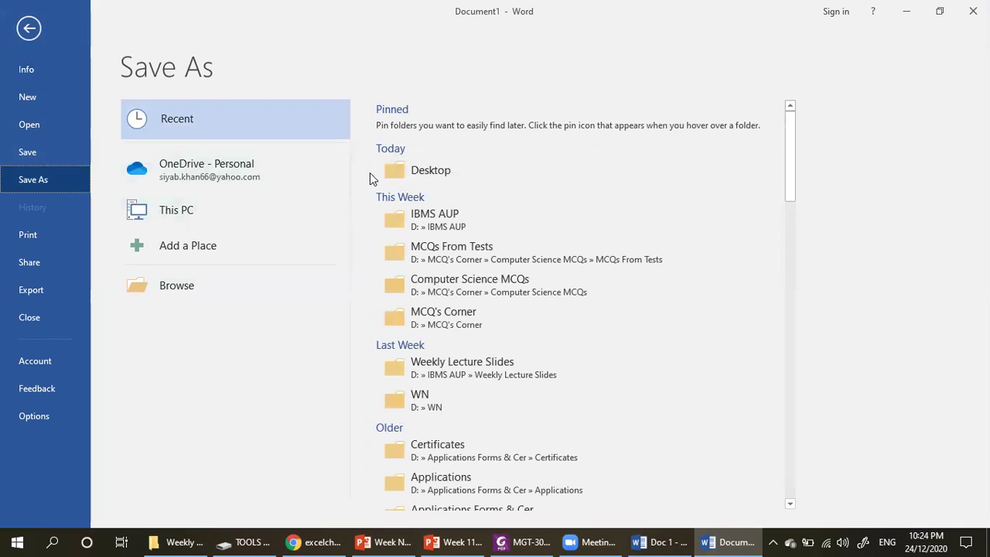
Set the save location to Desktop, file name Doc11, and file type PDF
left_click(447, 173)
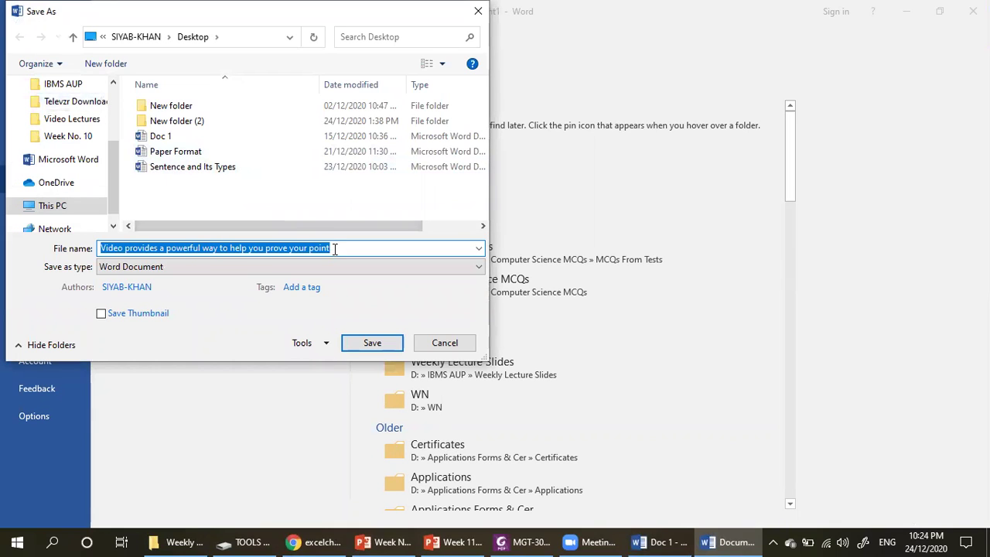
left_click_drag(334, 248, 74, 256)
type("Doc")
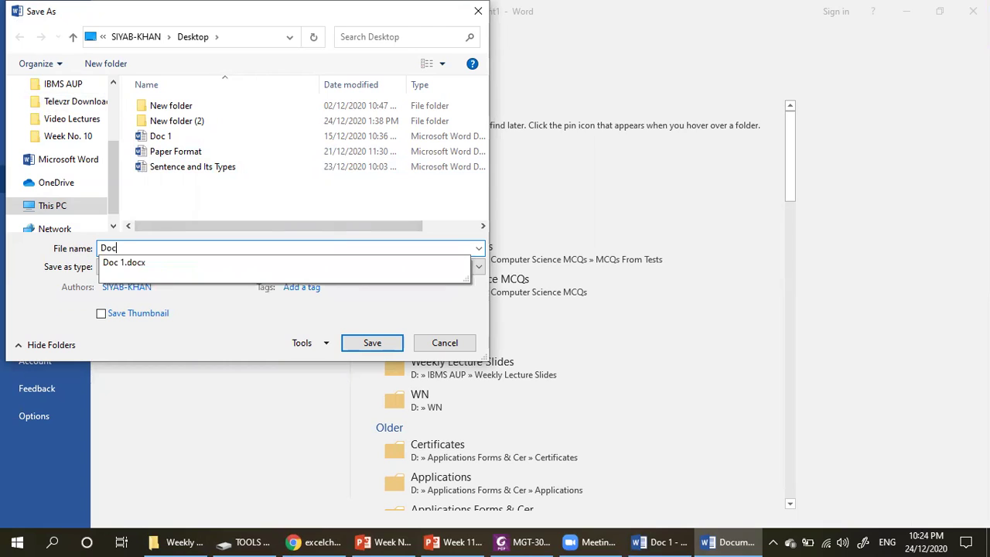
type("11")
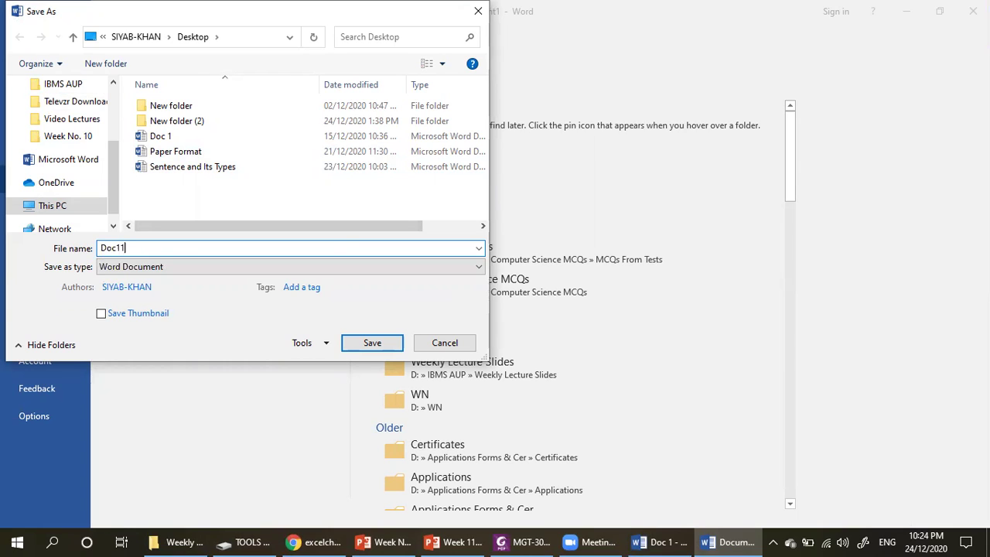
left_click_drag(150, 247, 99, 248)
left_click(138, 248)
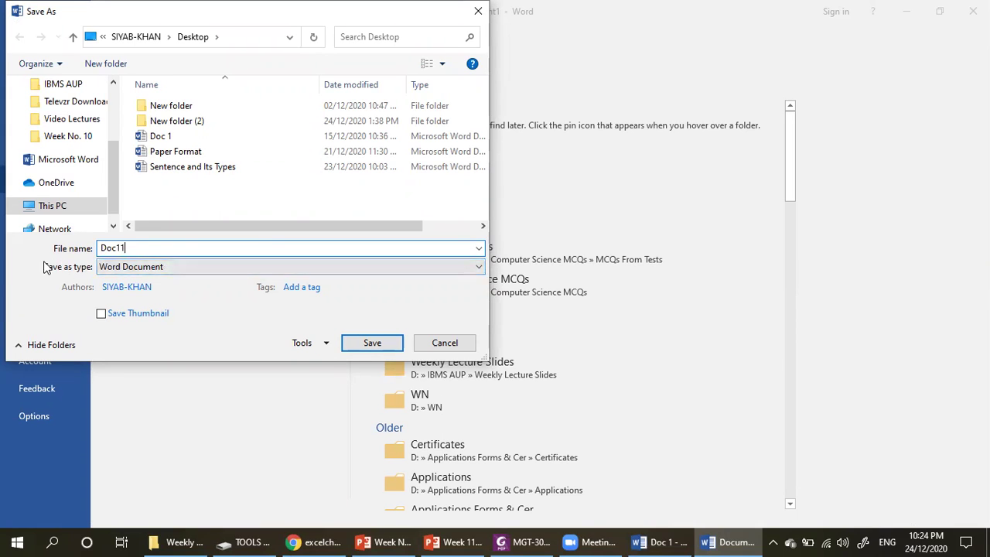
left_click(138, 266)
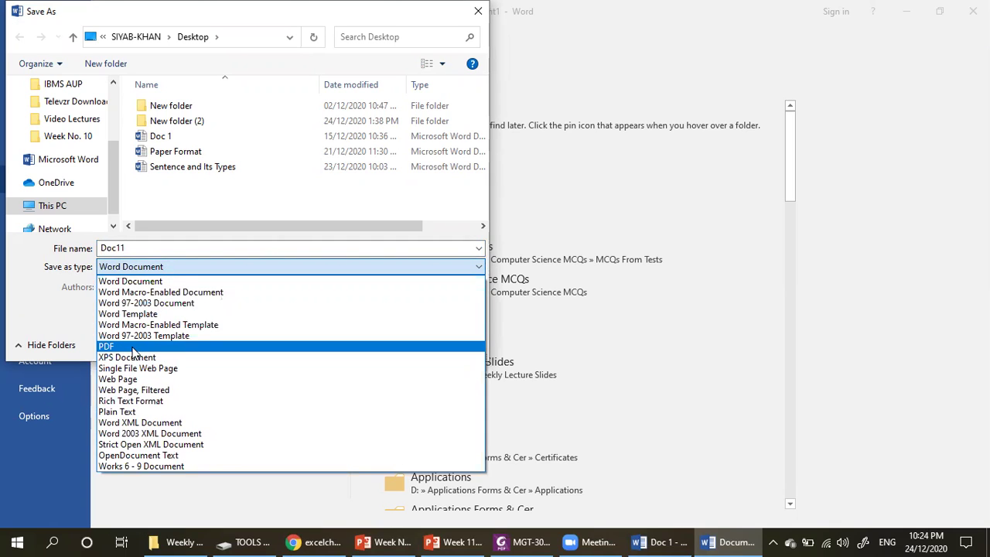
left_click(133, 348)
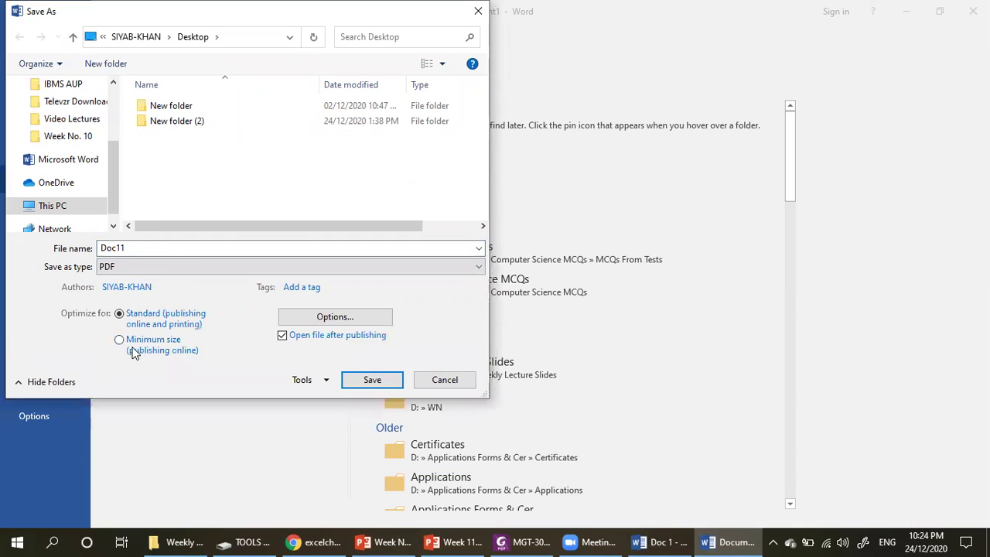
Save Doc11 as a PDF, then draw a pink box around its desktop icon
left_click(371, 380)
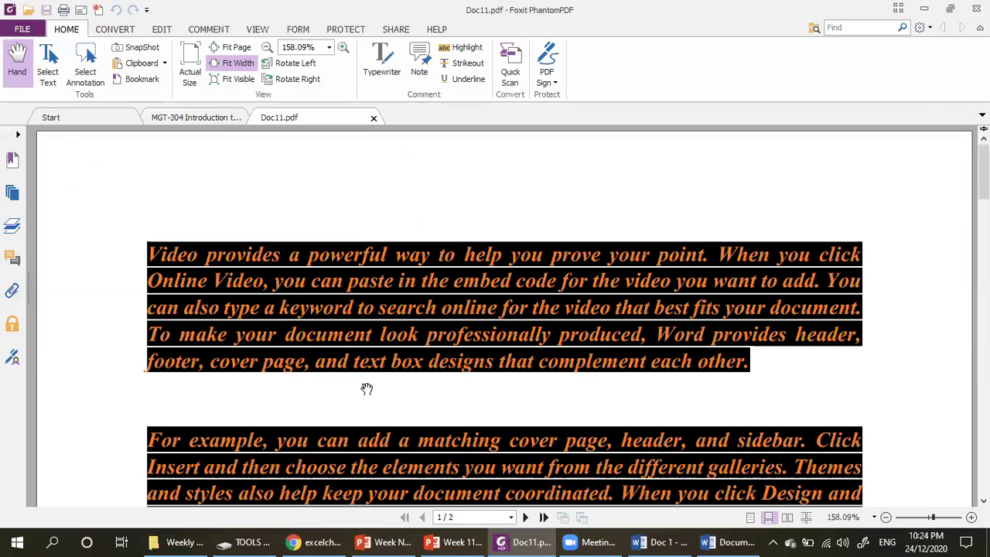
key("super+d")
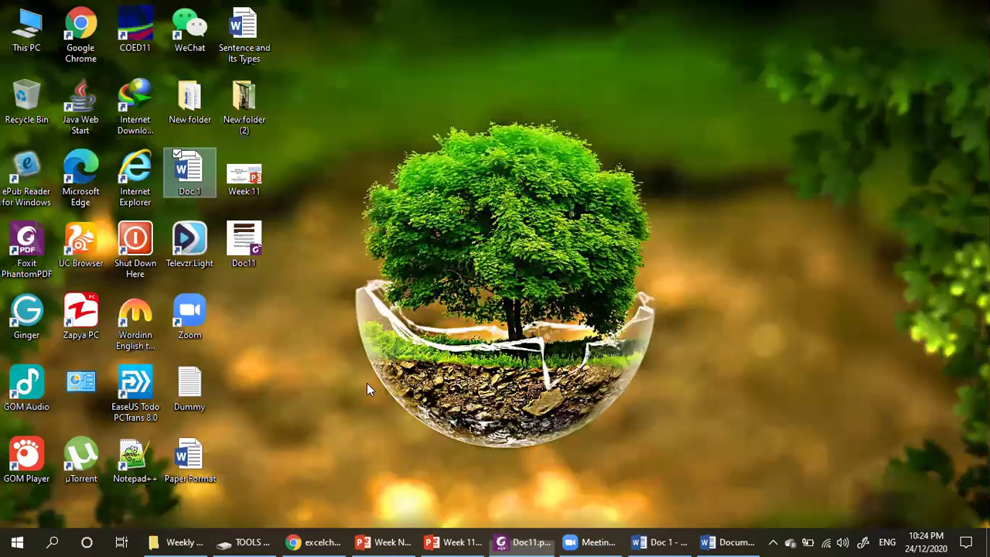
left_click(255, 244)
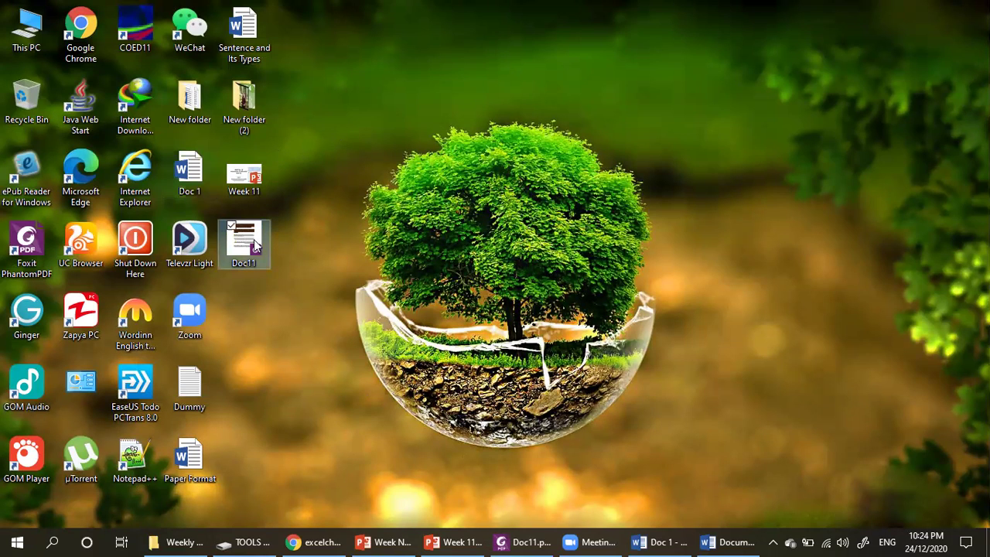
left_click(450, 74)
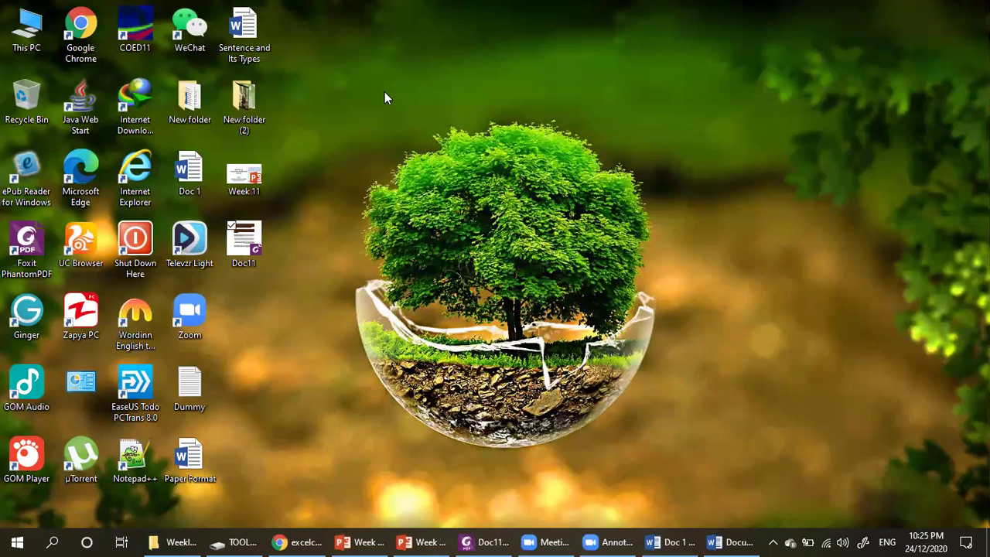
left_click_drag(214, 215, 313, 270)
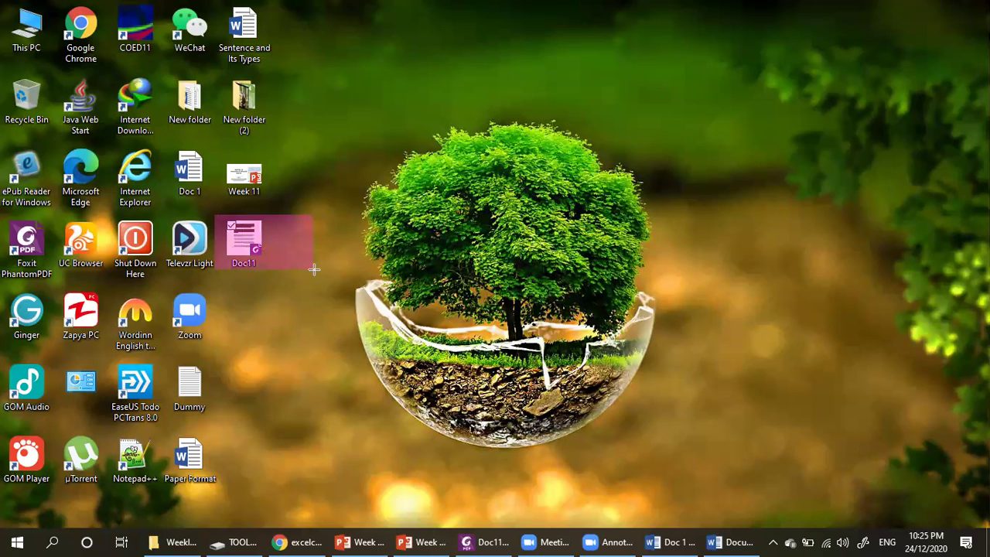
Open Doc11.pdf, scroll to page 2, erase the pink box, and minimize the viewer
double_click(247, 233)
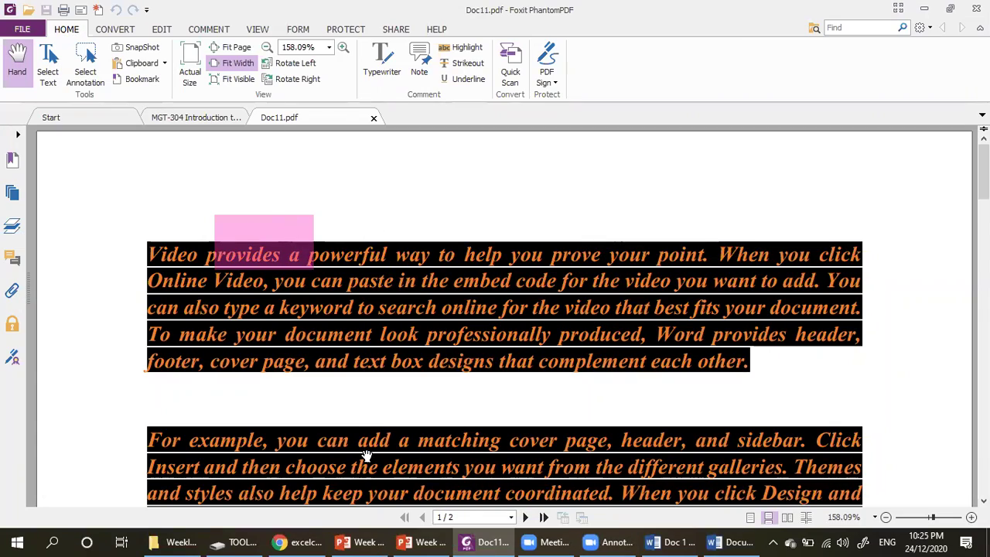
scroll(366, 455, "down", 10)
scroll(367, 455, "down", 10)
scroll(384, 356, "down", 10)
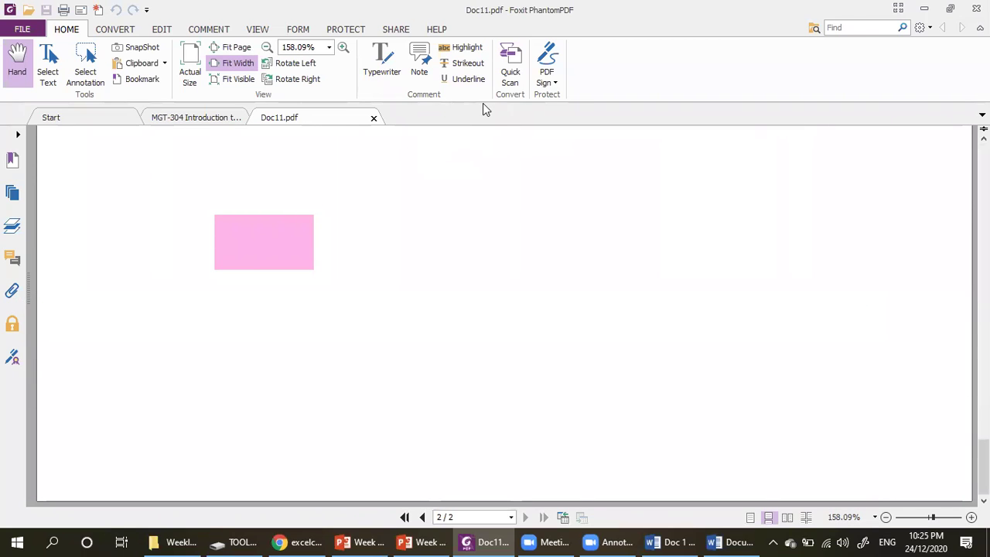
left_click(302, 217)
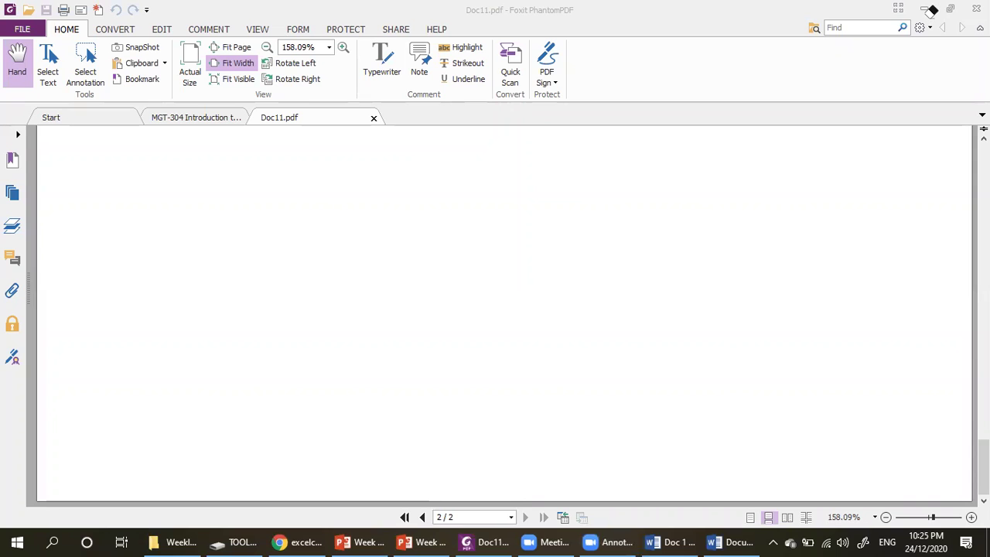
left_click(270, 97)
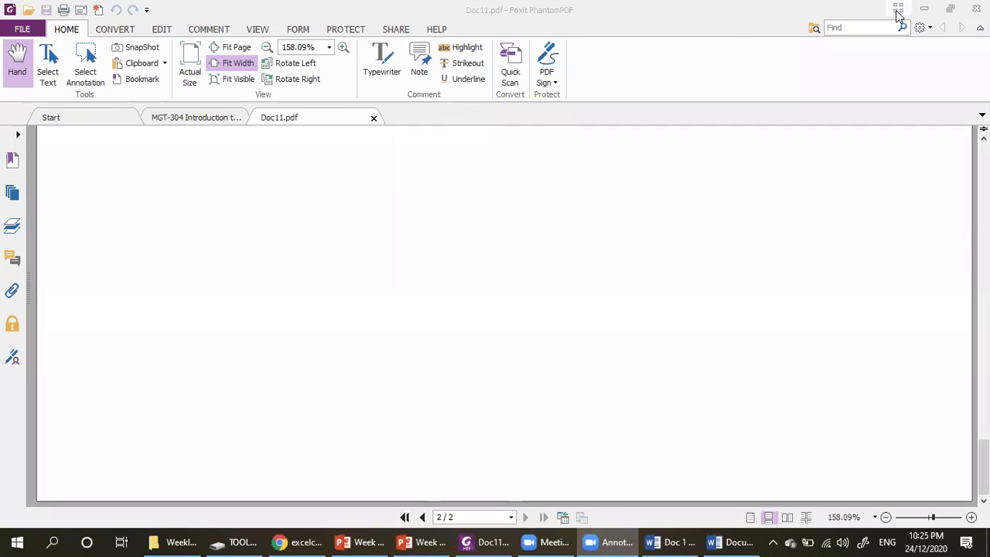
left_click(927, 8)
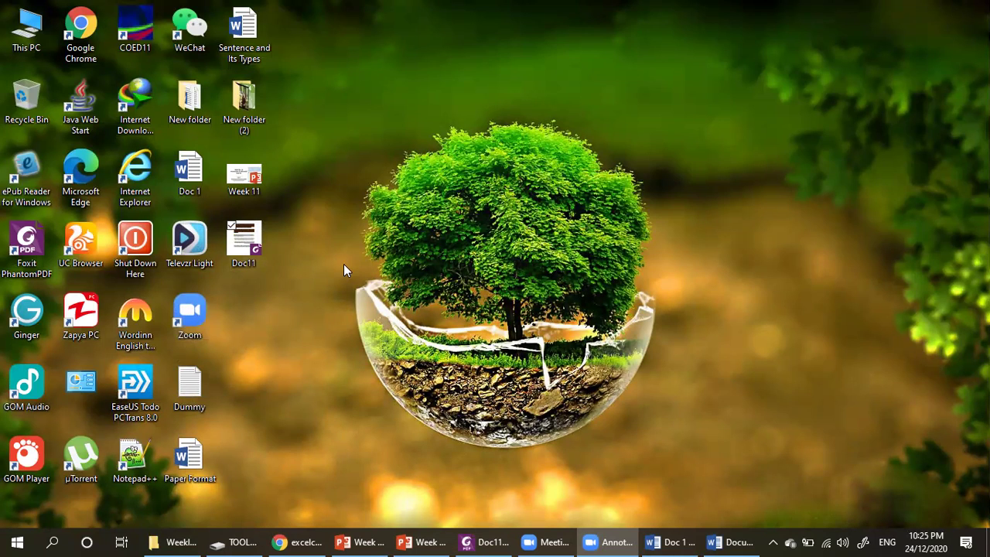
Launch Word 2016 from Start, maximize it, create a blank document, and show Insert commands
left_click(11, 542)
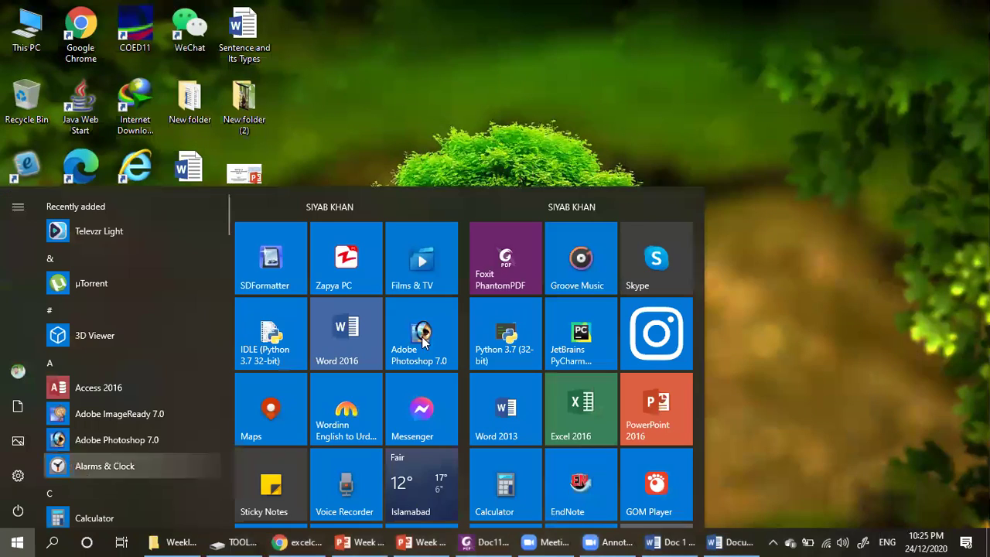
left_click(371, 324)
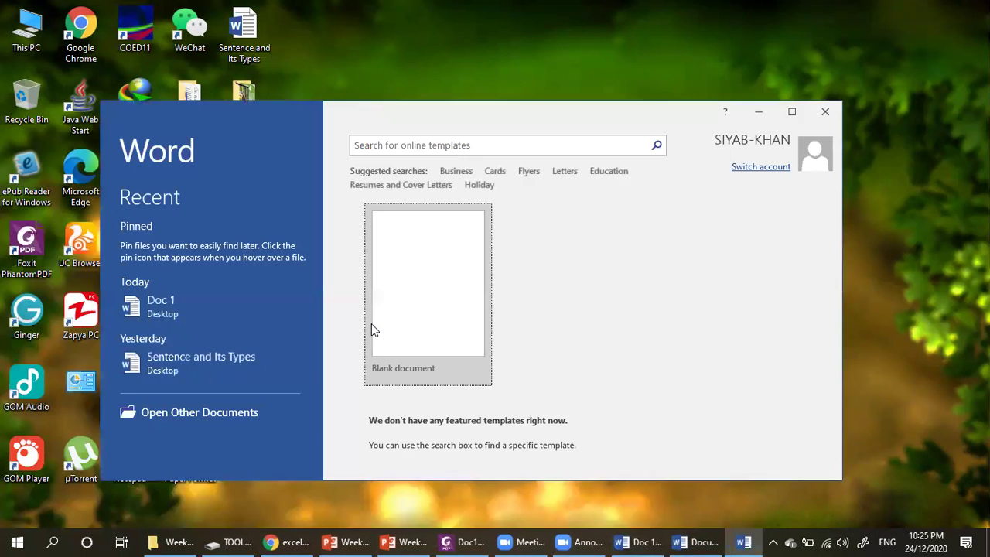
left_click(789, 113)
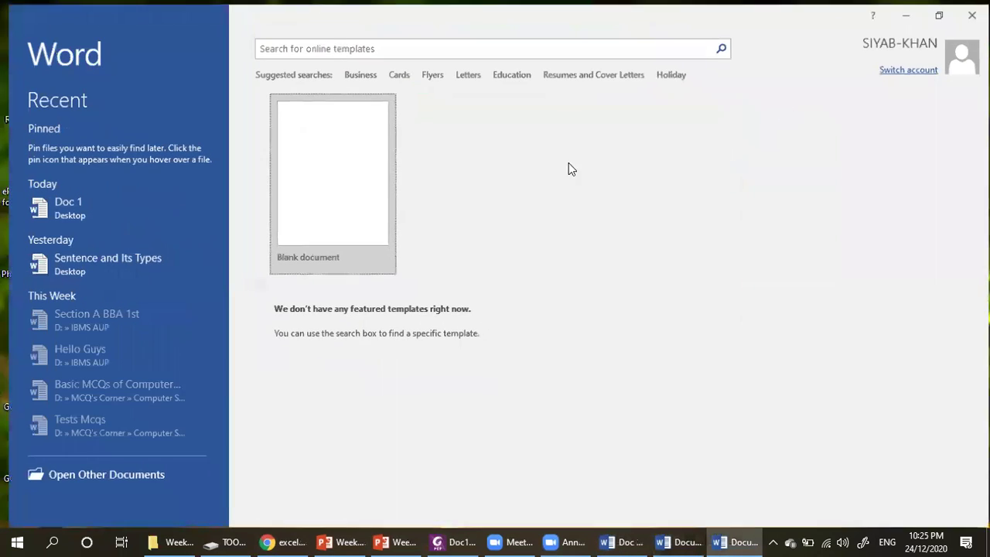
left_click(342, 191)
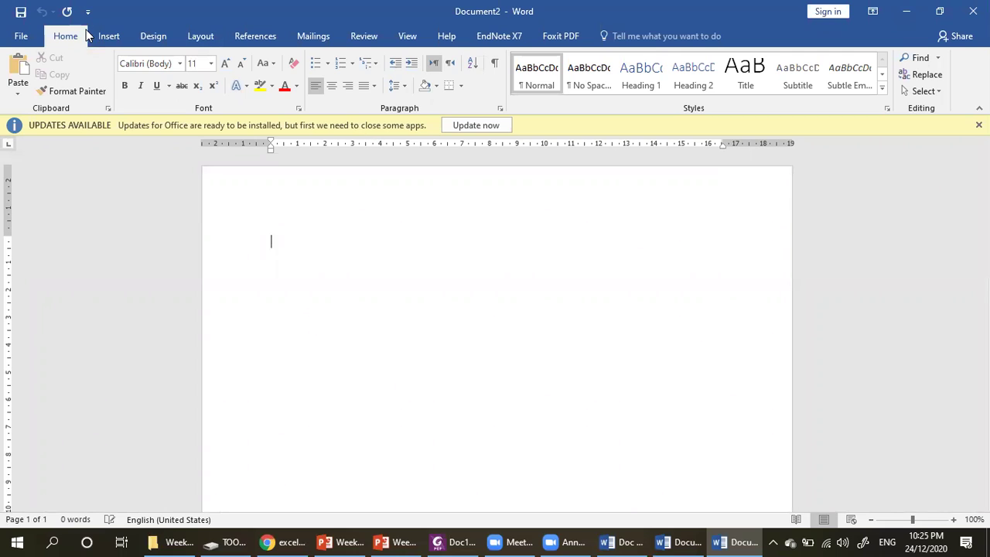
left_click(112, 36)
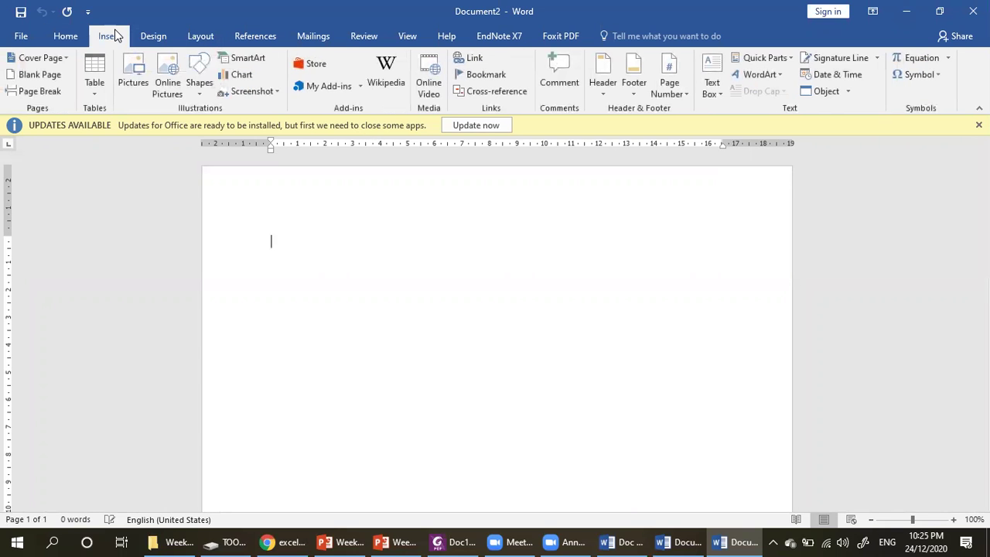
Insert pictures 2 and 3 (DO NOT ENTER, LOCKED) from E:\Dell walpaper
left_click(134, 70)
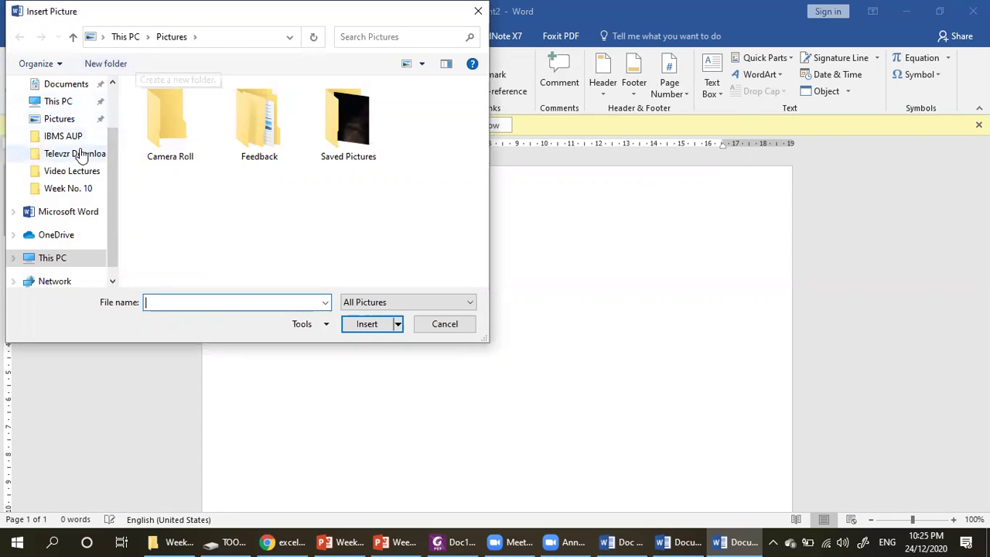
scroll(112, 170, "down", 1)
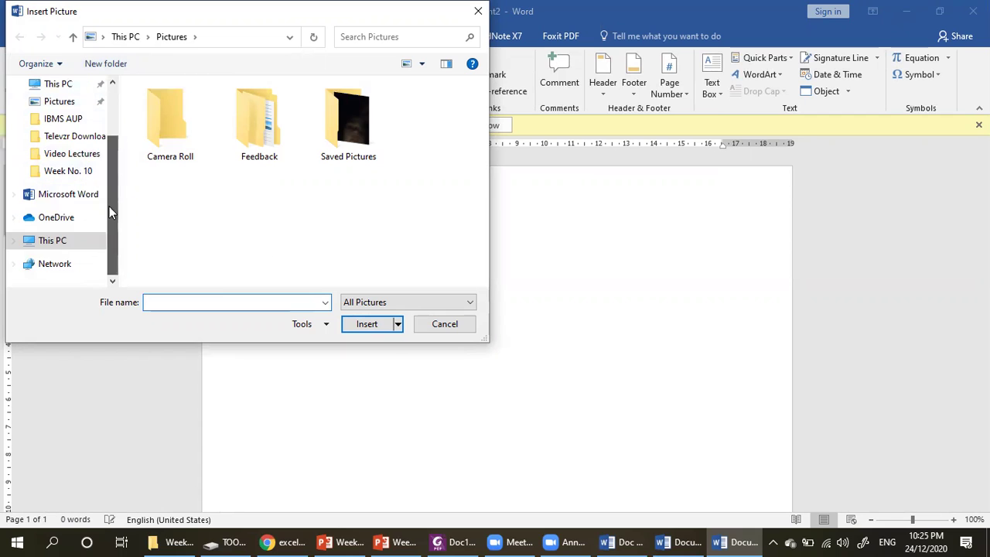
left_click(70, 240)
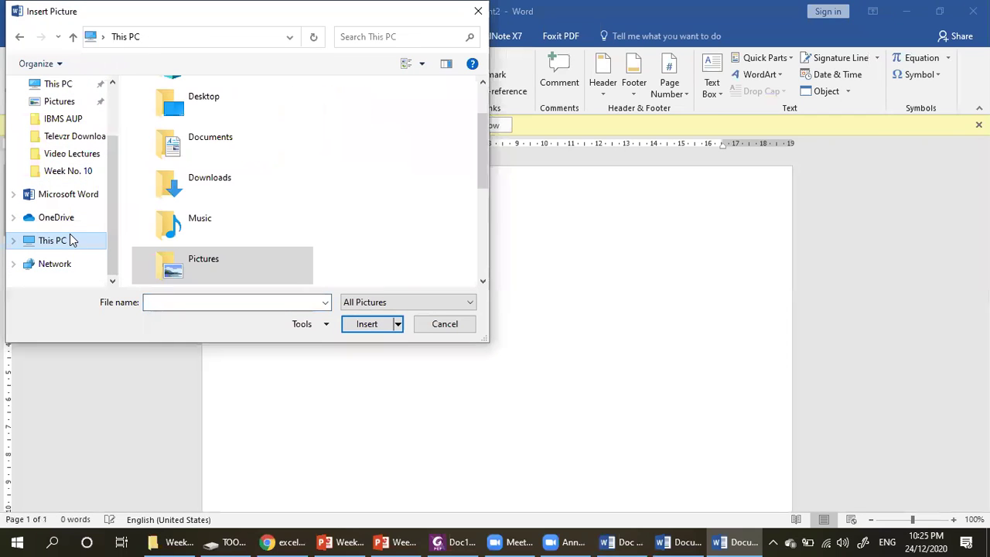
scroll(228, 224, "down", 3)
double_click(233, 215)
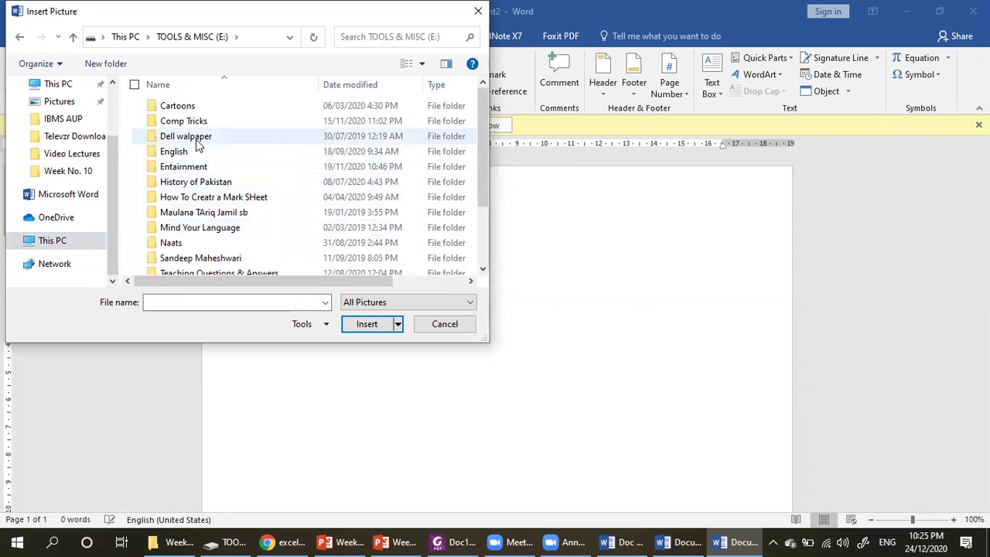
double_click(195, 137)
left_click(139, 121)
left_click(140, 136)
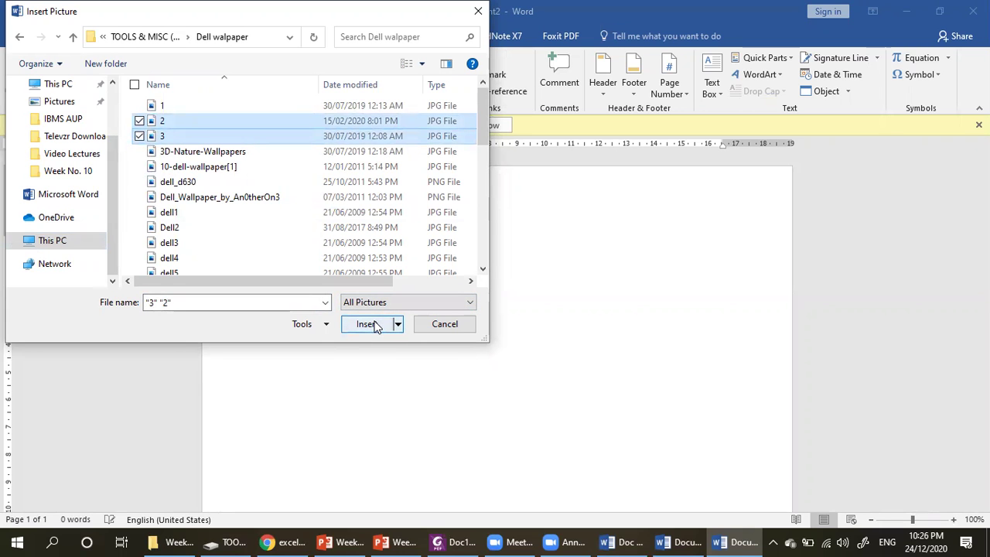
left_click(374, 325)
scroll(374, 323, "up", 2)
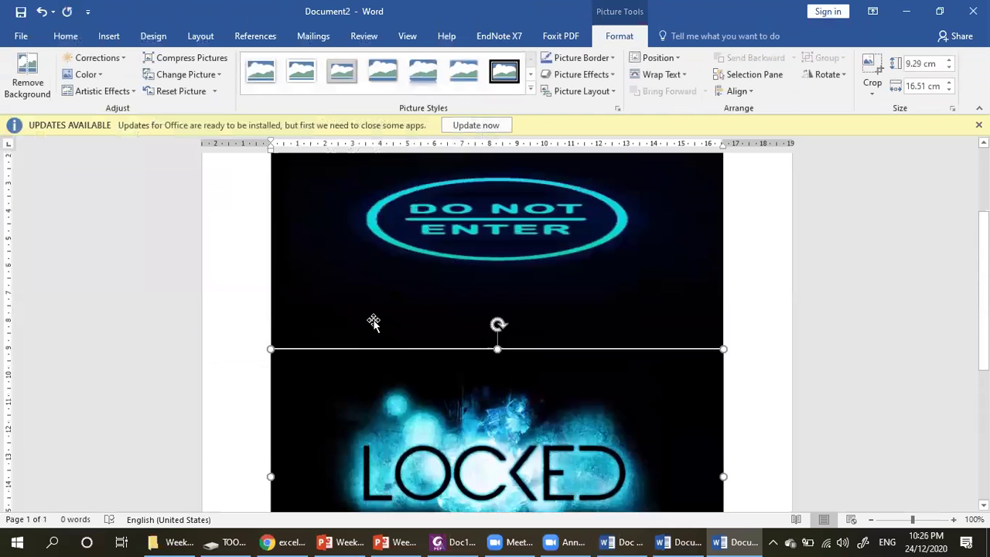
scroll(374, 324, "up", 2)
left_click(772, 332)
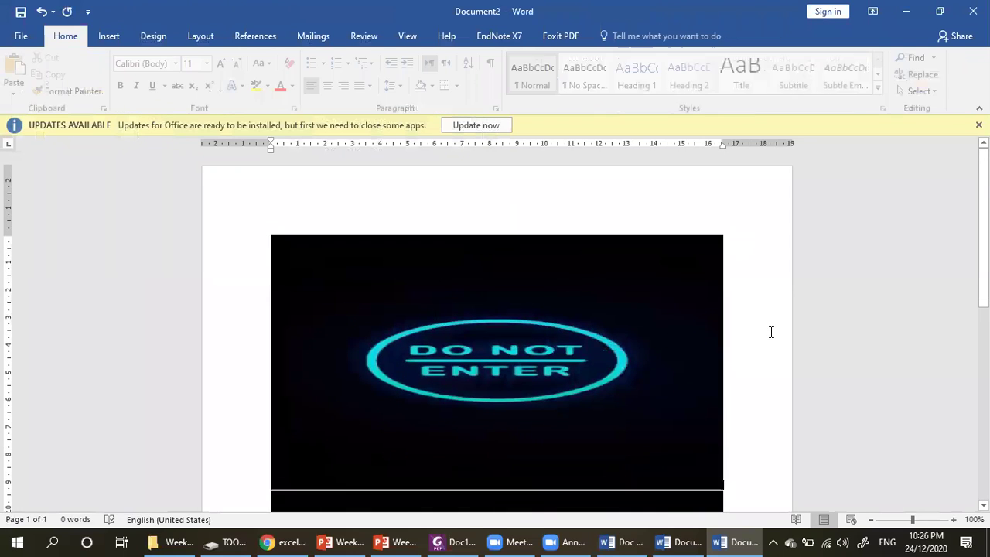
scroll(771, 332, "down", 2)
scroll(772, 332, "down", 2)
scroll(771, 332, "down", 1)
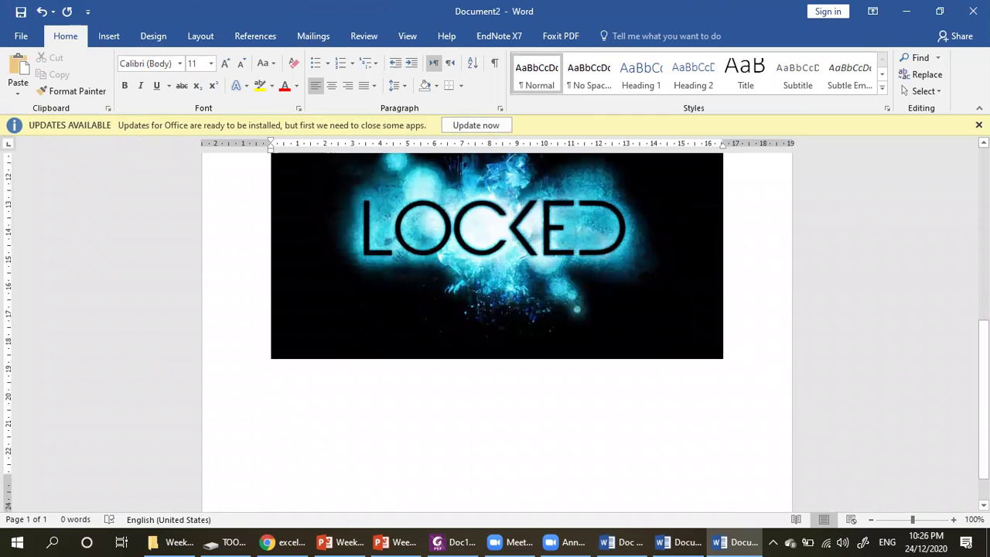
left_click(979, 124)
scroll(552, 235, "up", 3)
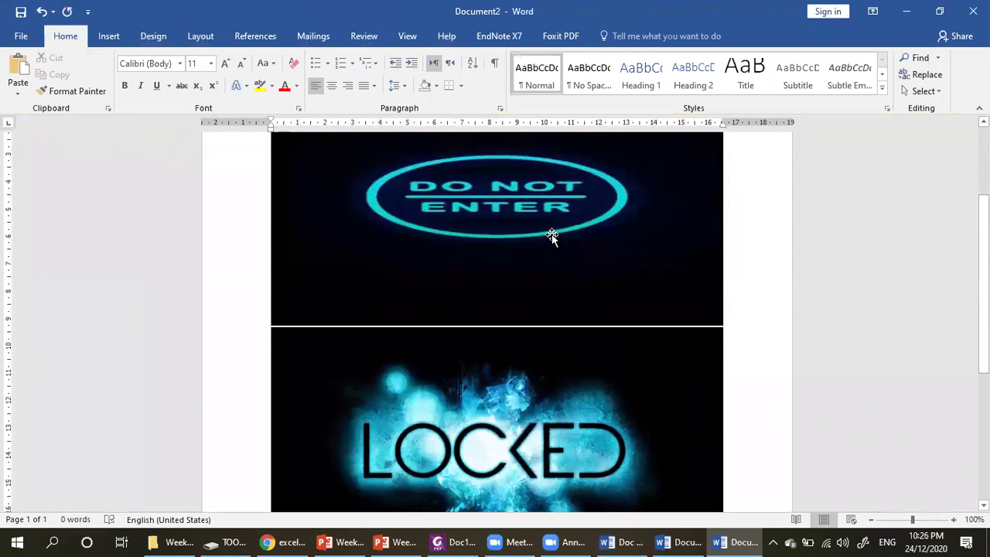
left_click(552, 235)
scroll(552, 234, "up", 2)
scroll(552, 234, "down", 1)
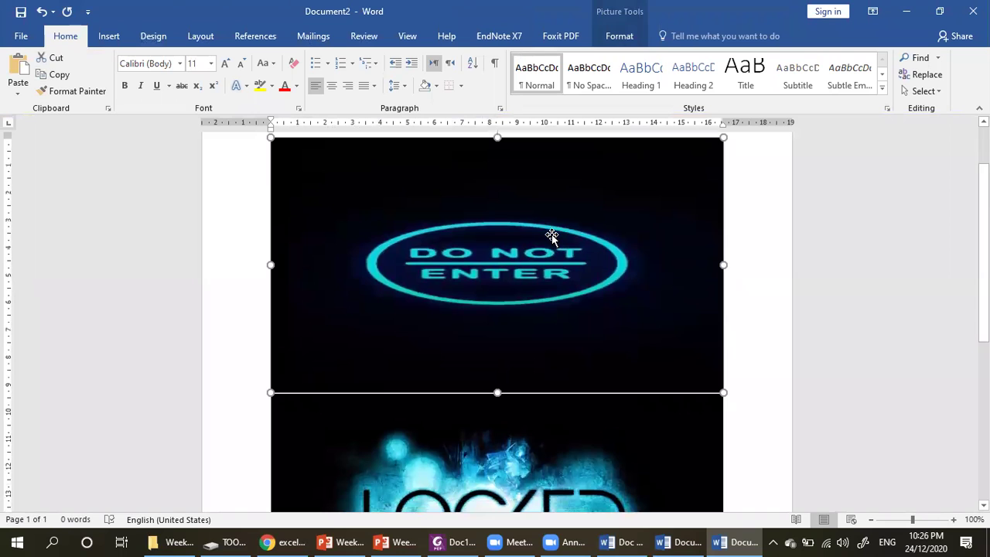
scroll(552, 232, "up", 1)
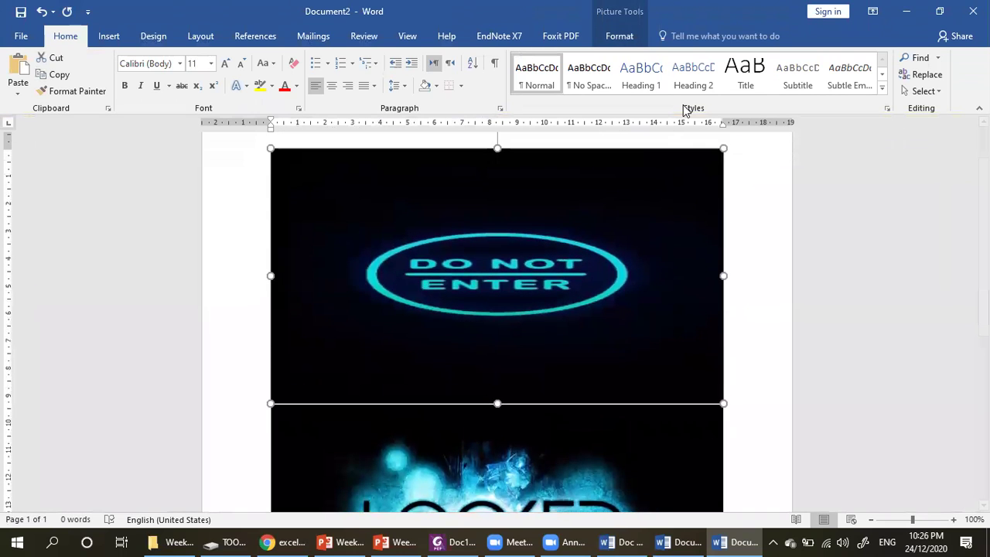
left_click(619, 35)
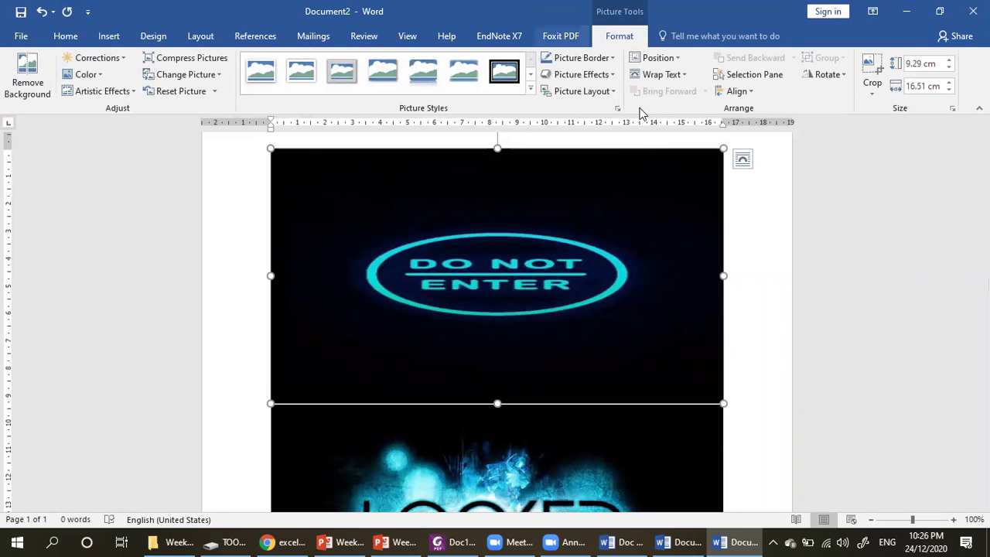
scroll(497, 224, "down", 2)
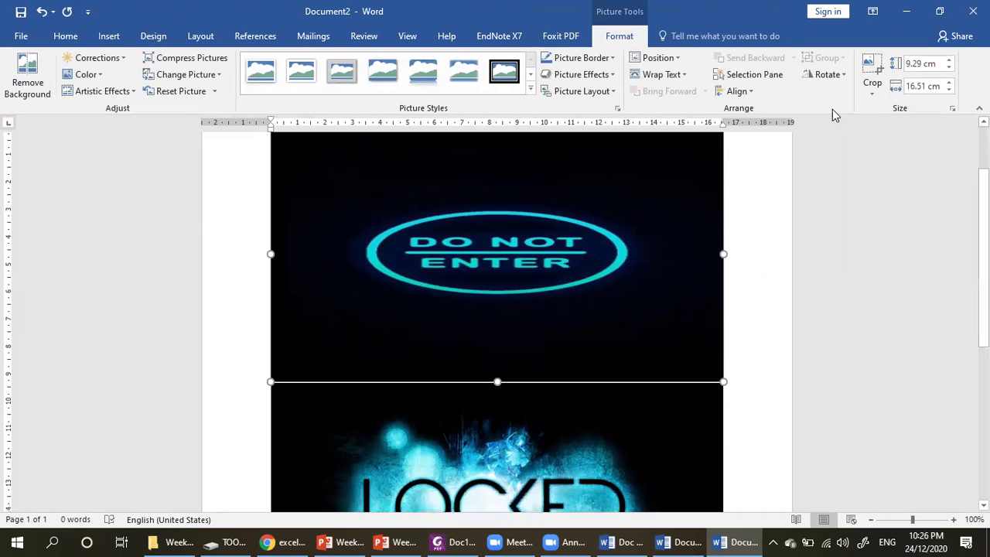
left_click(873, 92)
left_click(572, 338)
scroll(554, 399, "down", 3)
left_click(778, 318)
scroll(593, 363, "down", 1)
scroll(593, 363, "down", 3)
scroll(593, 363, "up", 5)
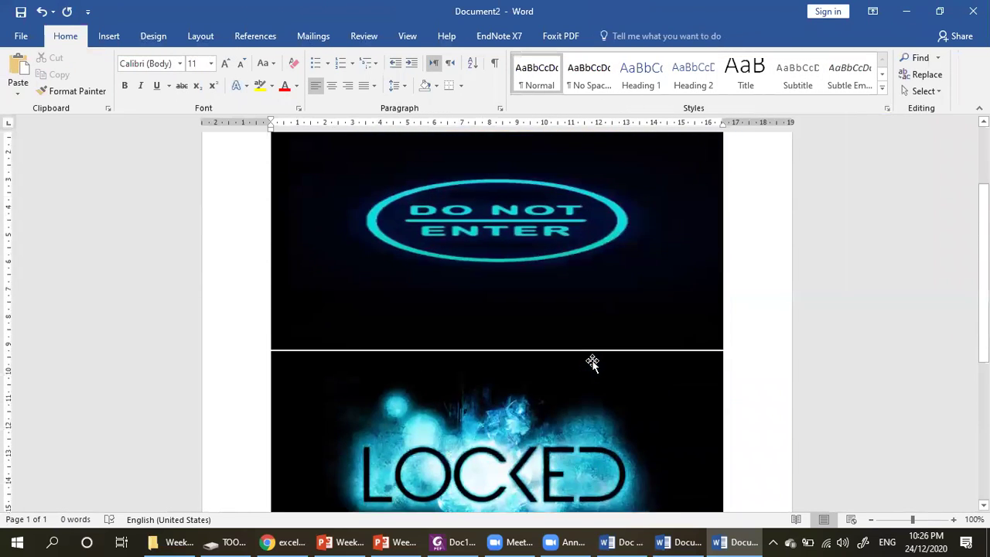
scroll(592, 363, "up", 3)
scroll(593, 363, "down", 1)
scroll(593, 362, "down", 3)
scroll(592, 363, "down", 4)
scroll(593, 363, "down", 3)
scroll(593, 363, "up", 5)
scroll(593, 362, "up", 3)
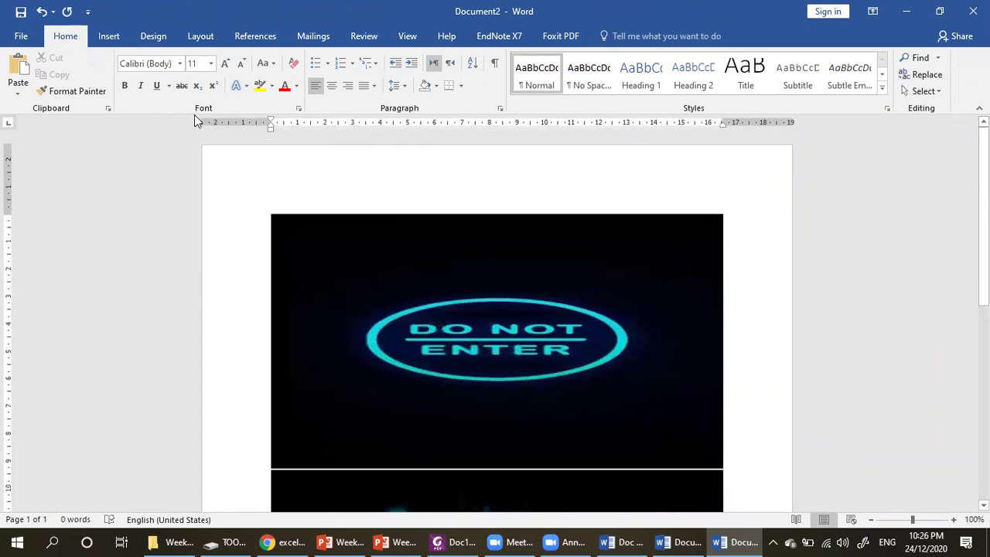
Open the Save As dialog for Document2 with Desktop as the location
left_click(20, 37)
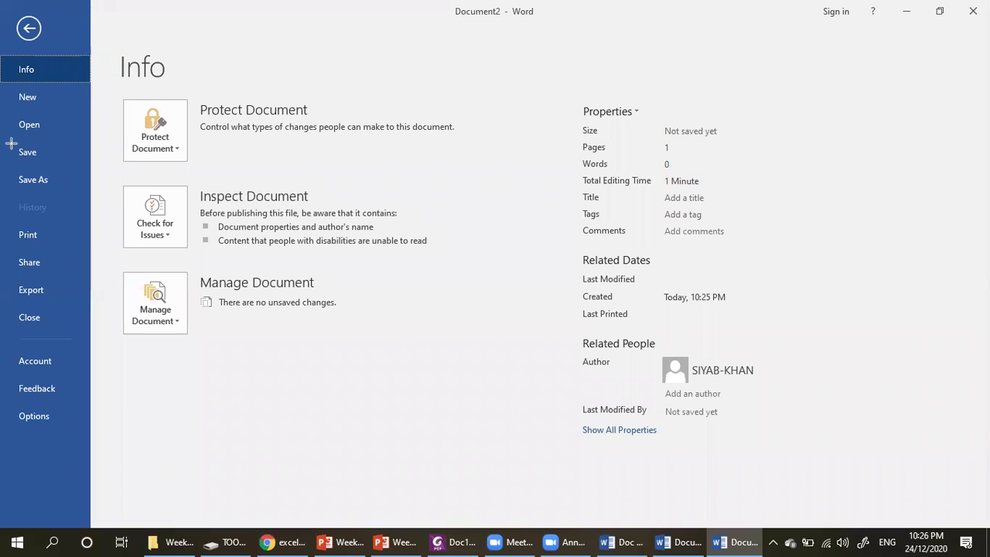
left_click(59, 159)
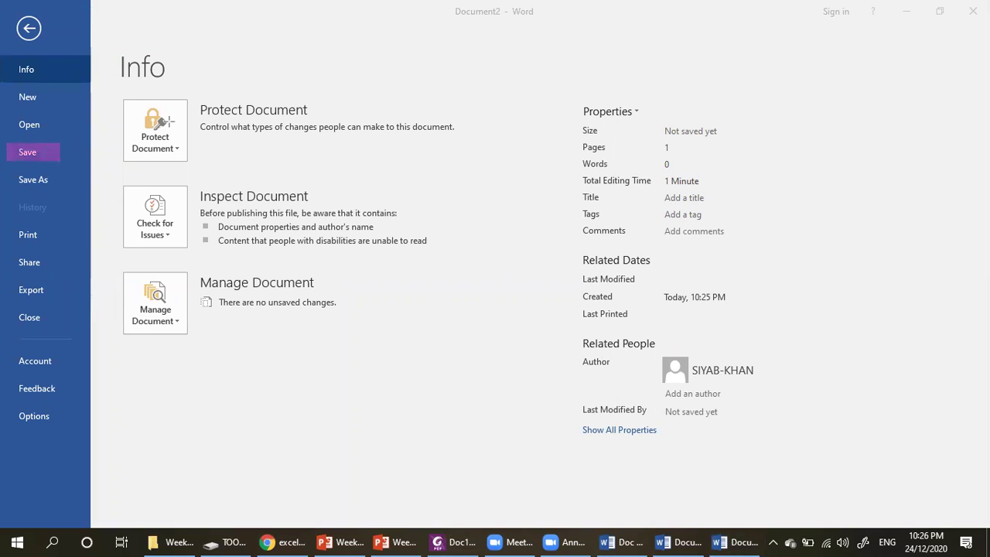
left_click(32, 152)
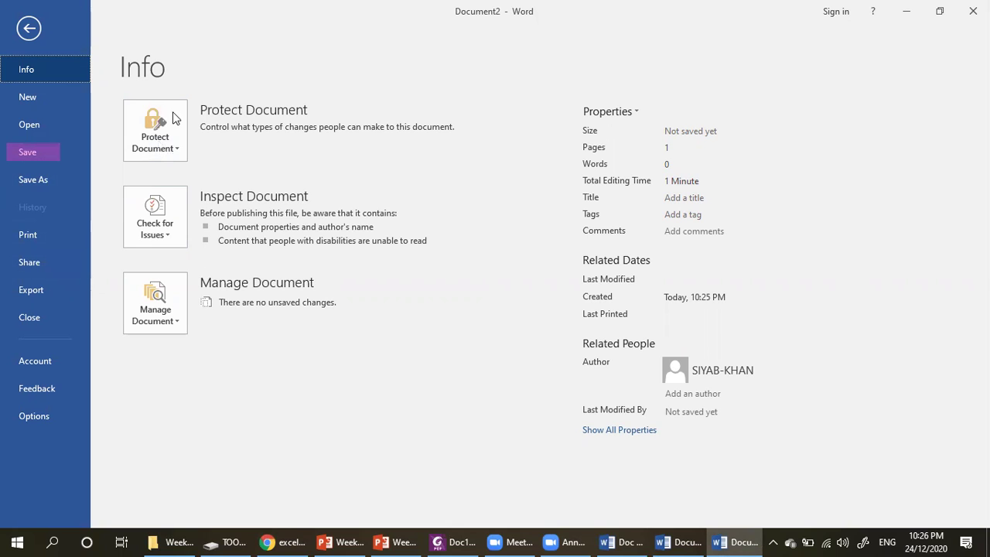
left_click(54, 183)
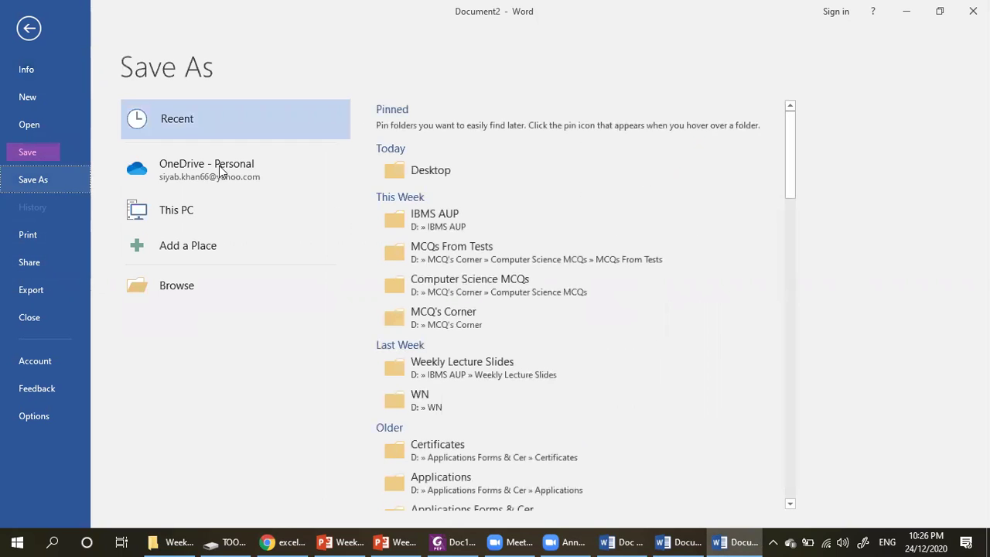
left_click(445, 172)
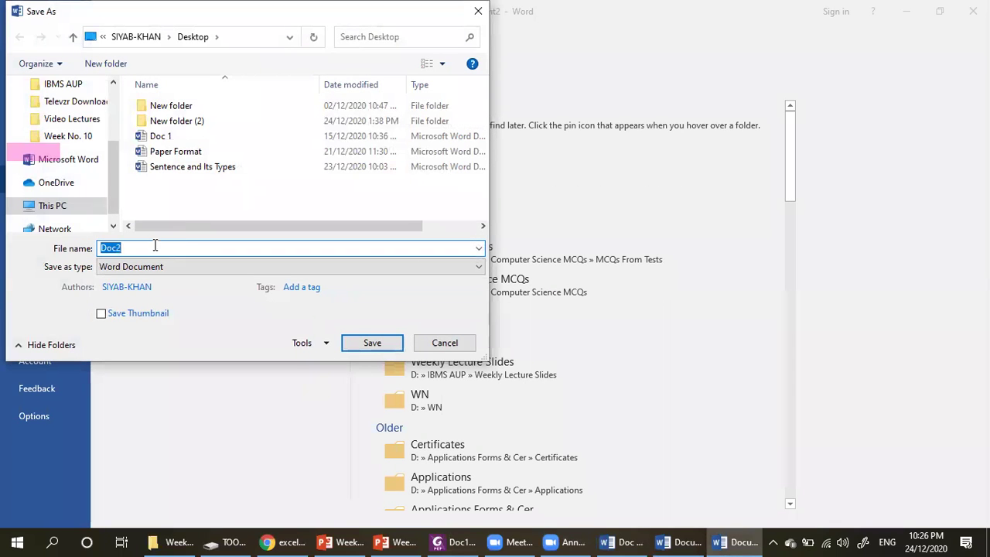
Save the document to the desktop as Pic.pdf in PDF format
type("Pic")
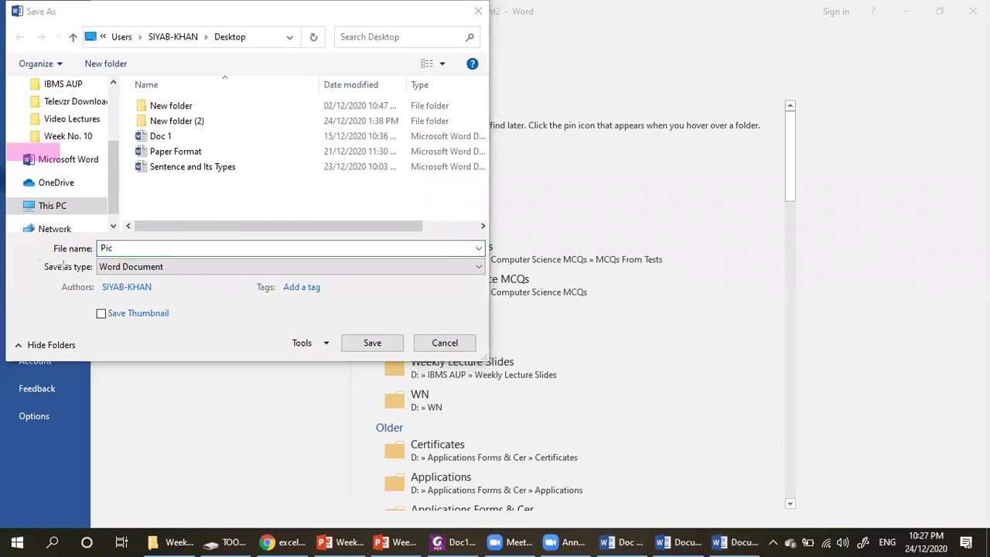
left_click_drag(89, 269, 96, 277)
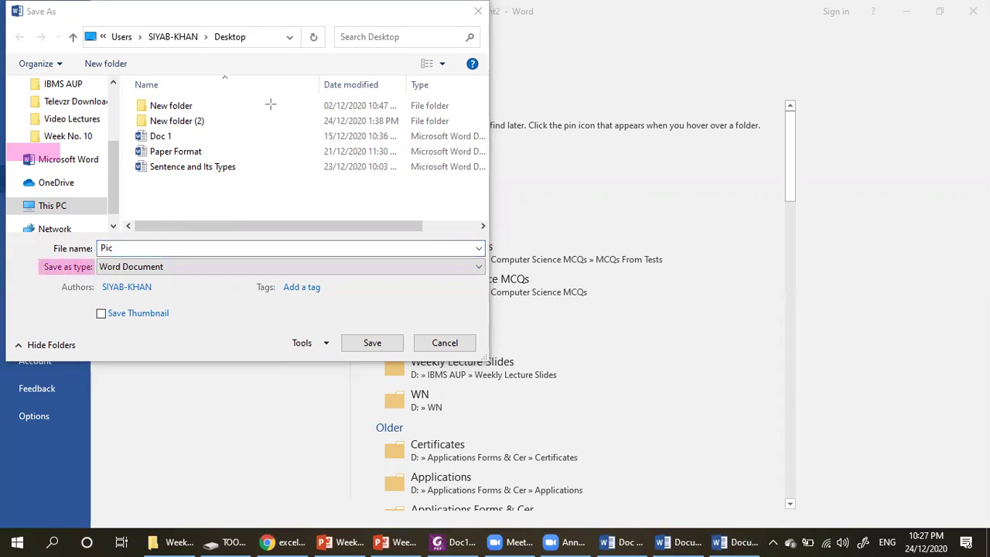
left_click(150, 266)
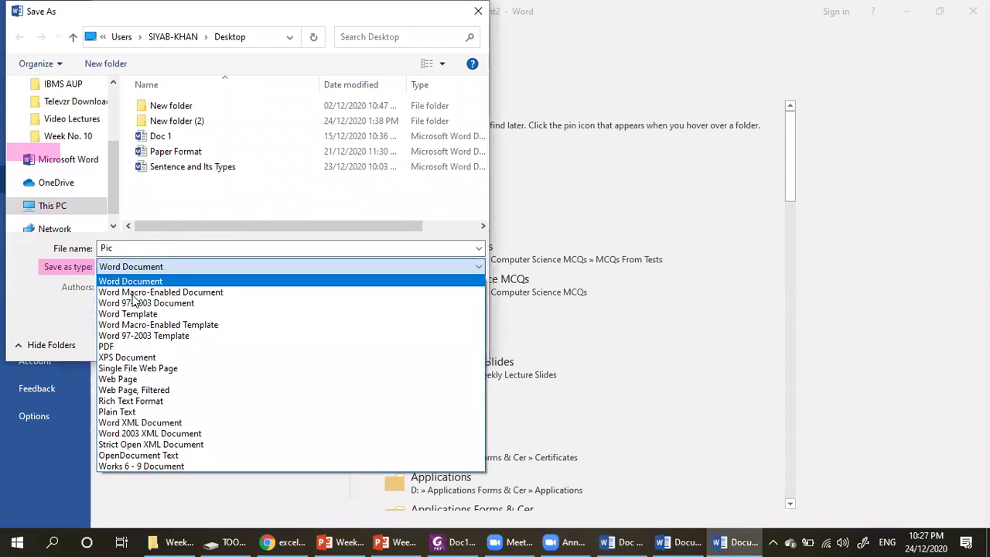
left_click(131, 346)
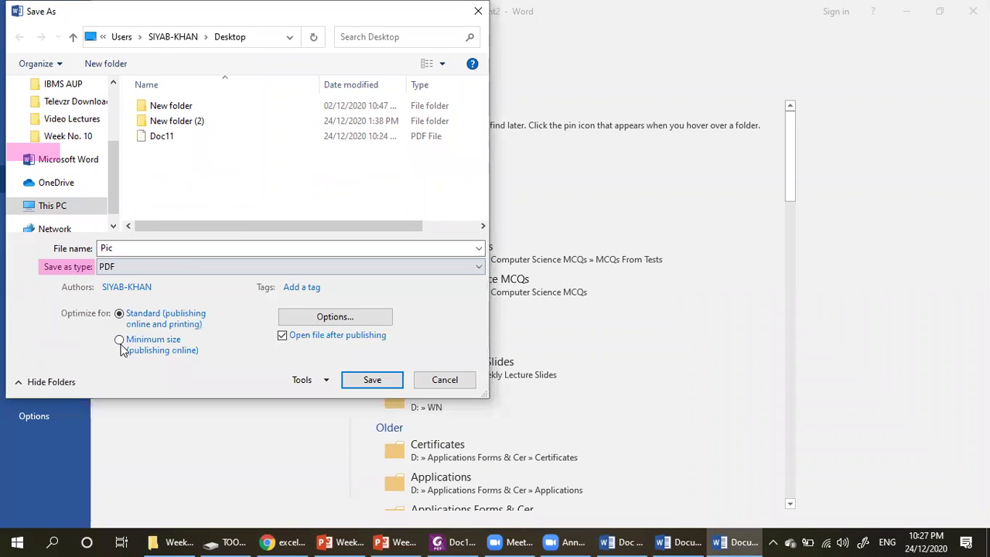
left_click(384, 387)
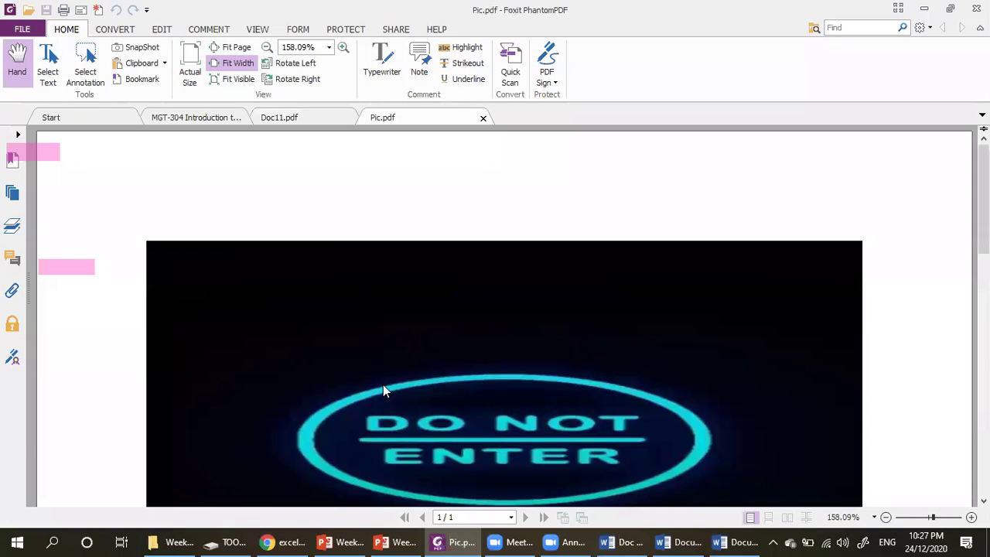
key("super+d")
right_click(377, 219)
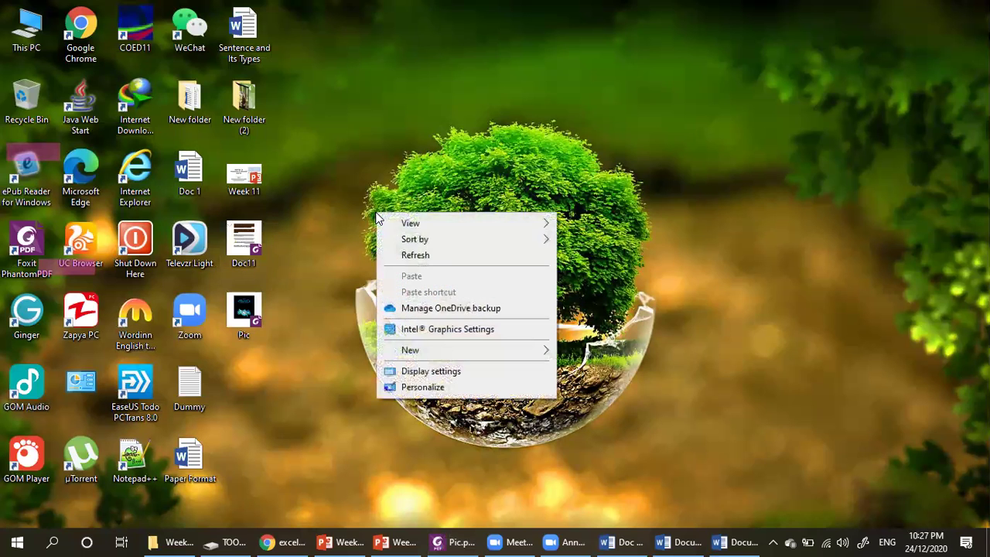
left_click(413, 256)
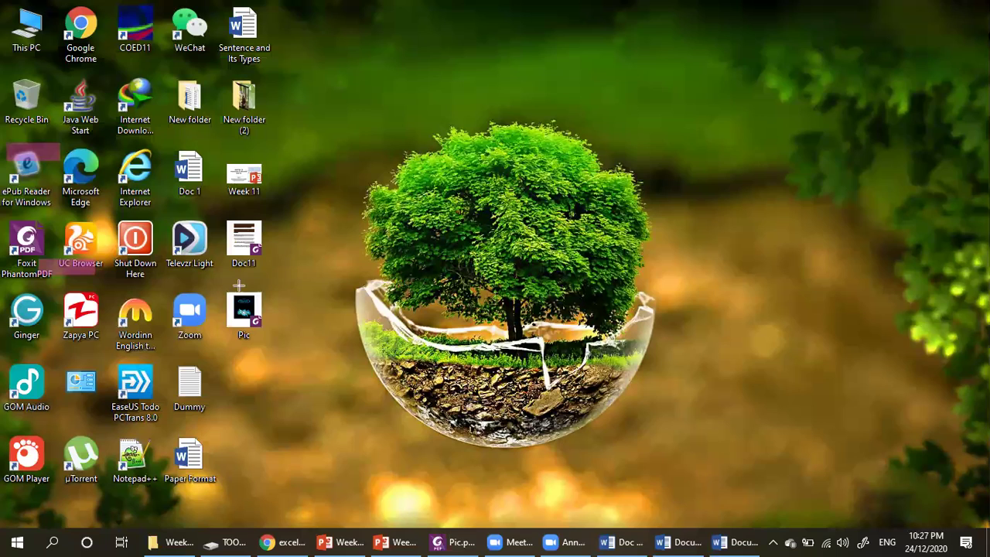
left_click_drag(217, 287, 279, 341)
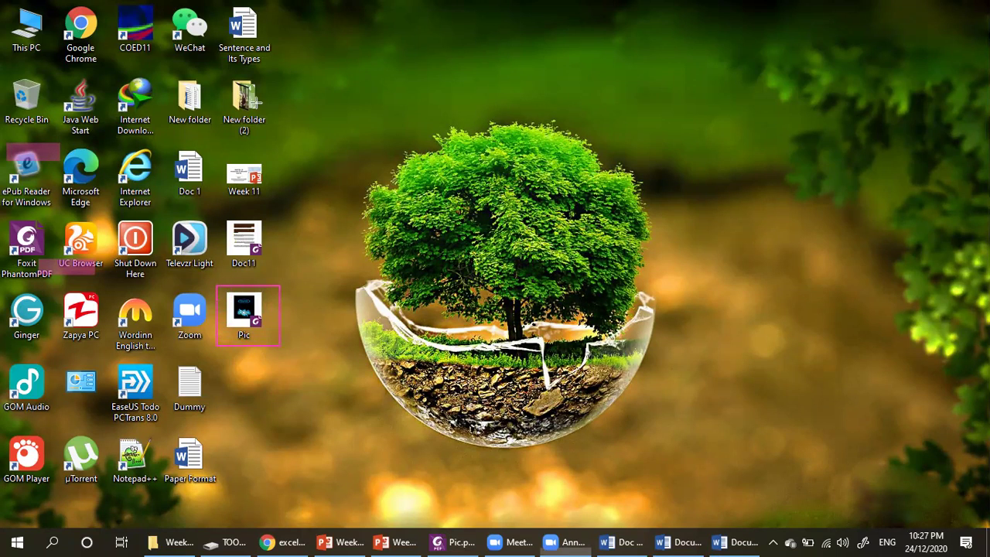
double_click(253, 321)
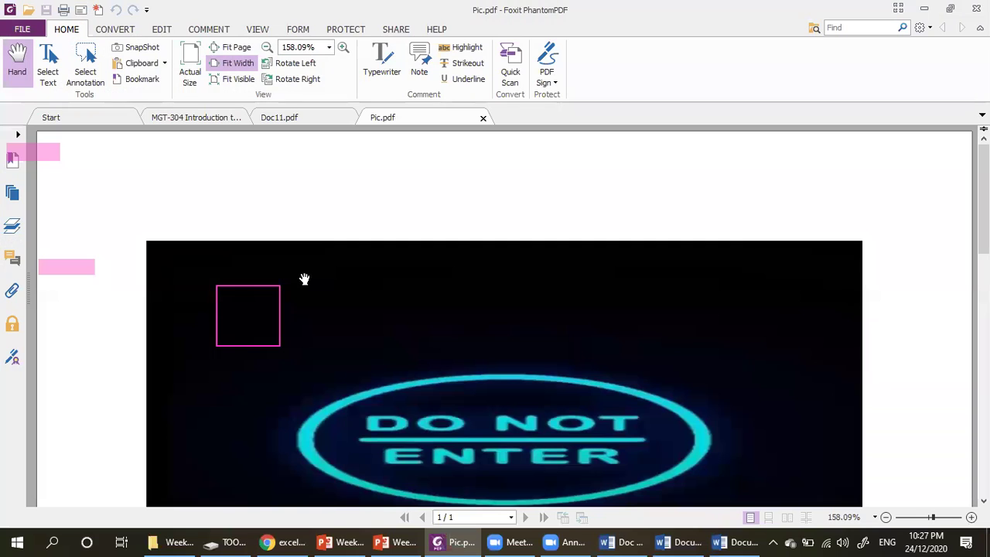
scroll(473, 276, "down", 4)
scroll(473, 276, "down", 2)
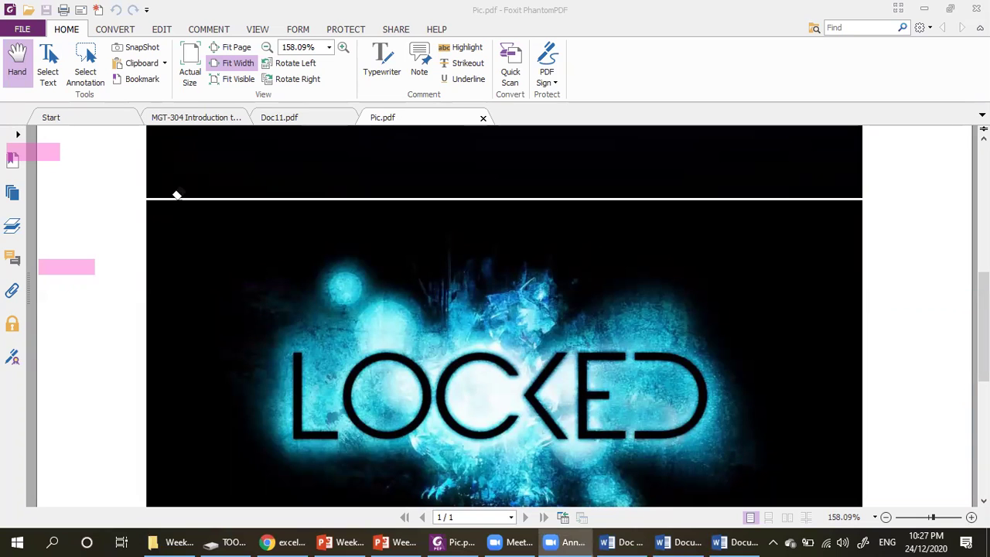
scroll(455, 353, "down", 5)
scroll(627, 218, "up", 3)
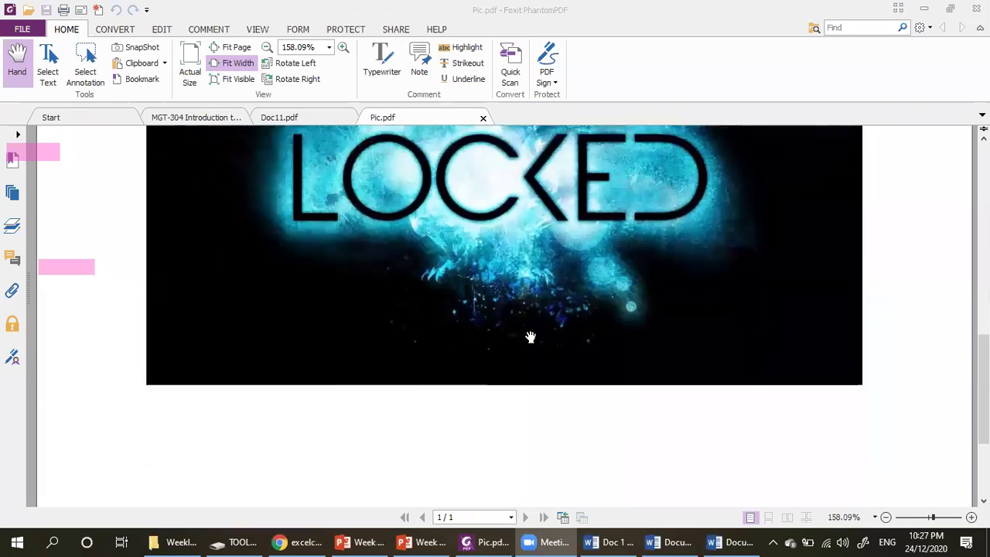
scroll(530, 336, "down", 3)
scroll(530, 336, "up", 3)
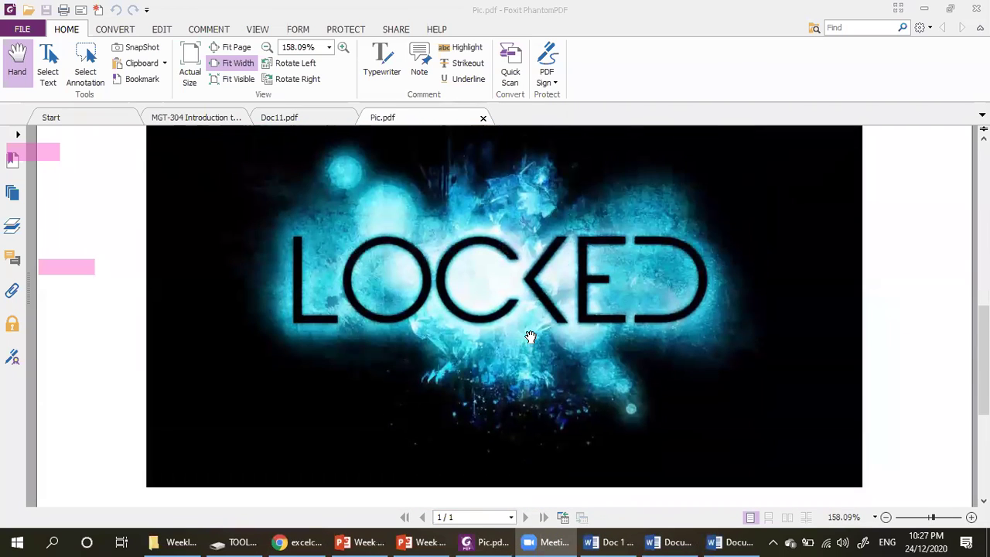
scroll(531, 336, "down", 3)
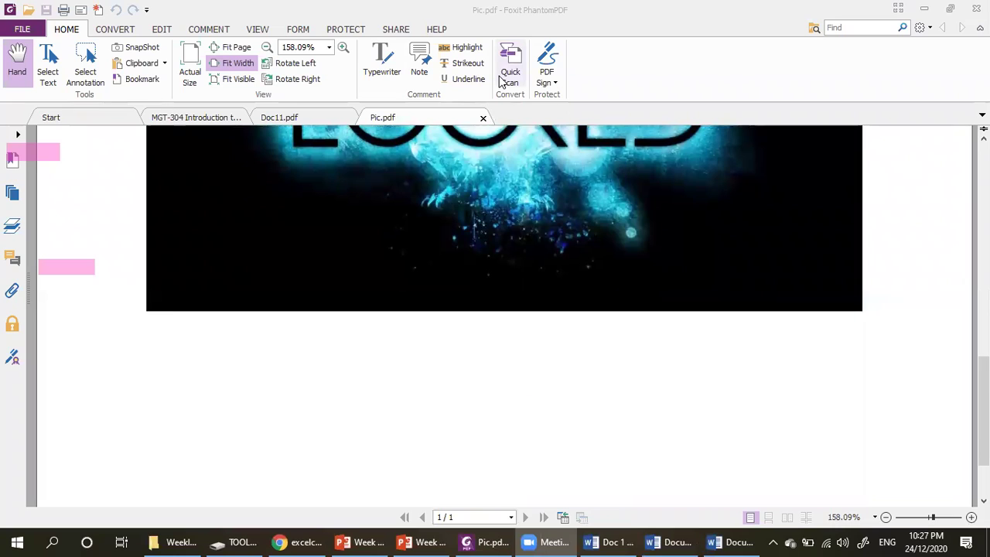